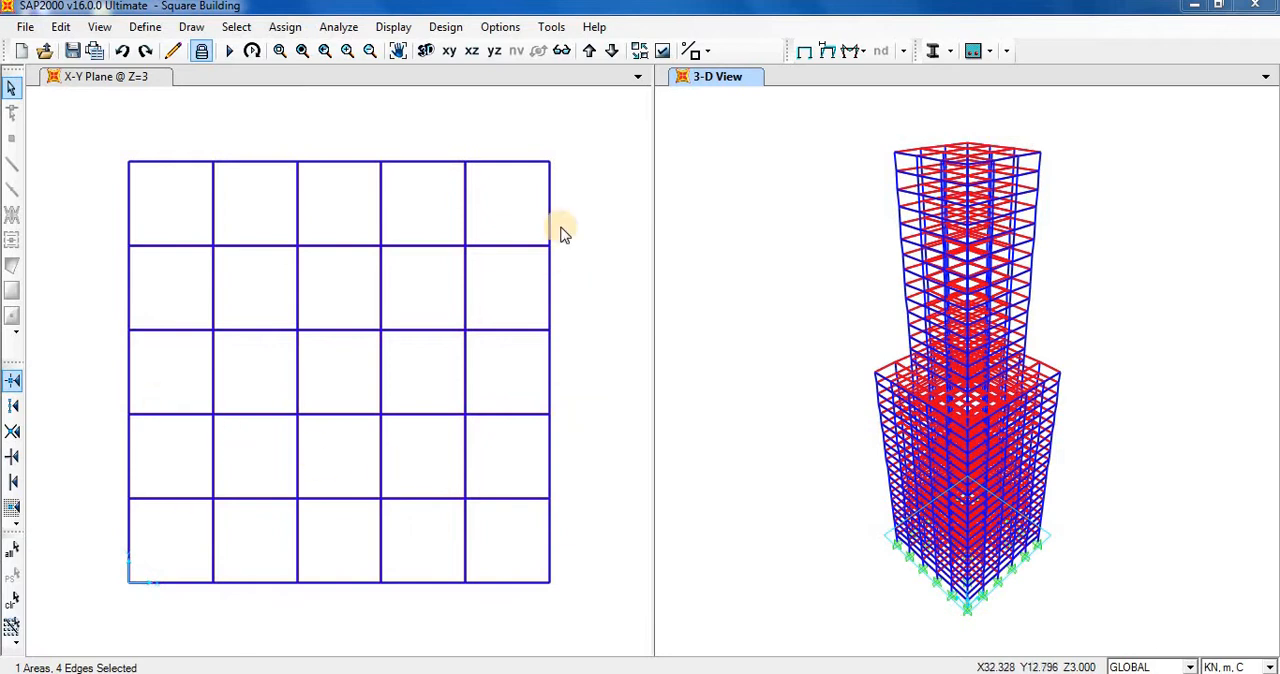
Select the six joints along the right edge of the Z=3 plan and open the selection of tables to display.
drag(523, 133, 543, 332)
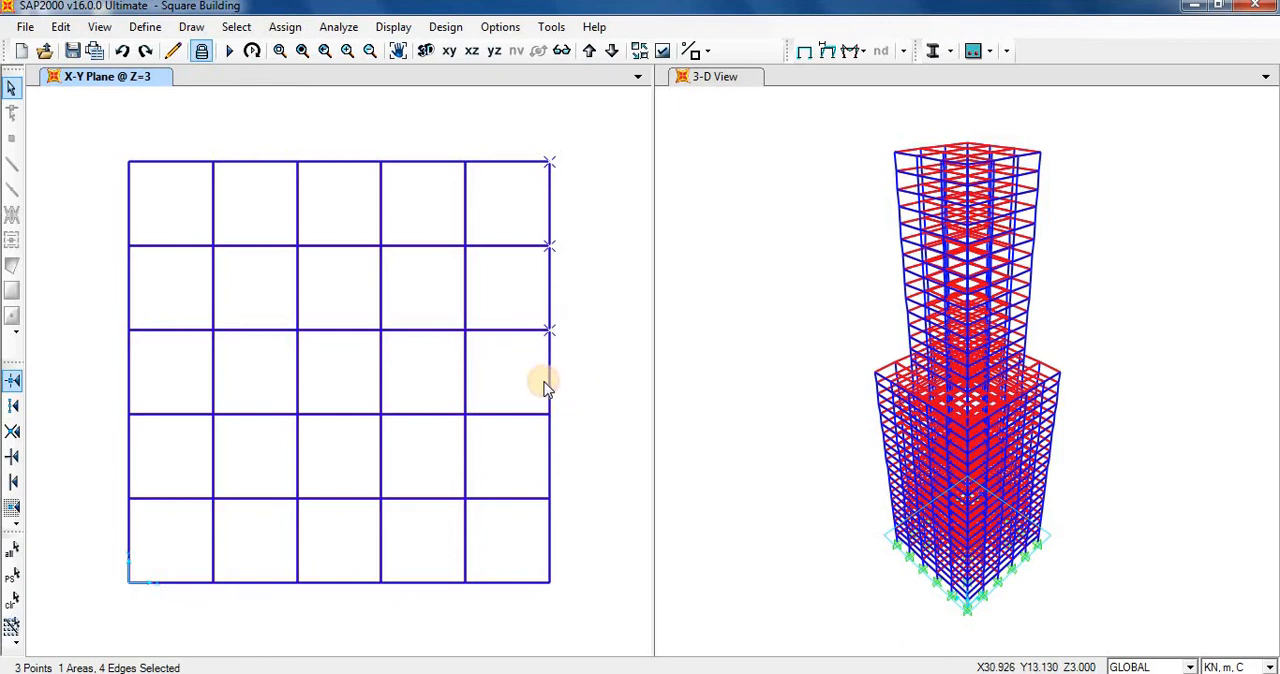
drag(545, 388, 576, 615)
click(393, 28)
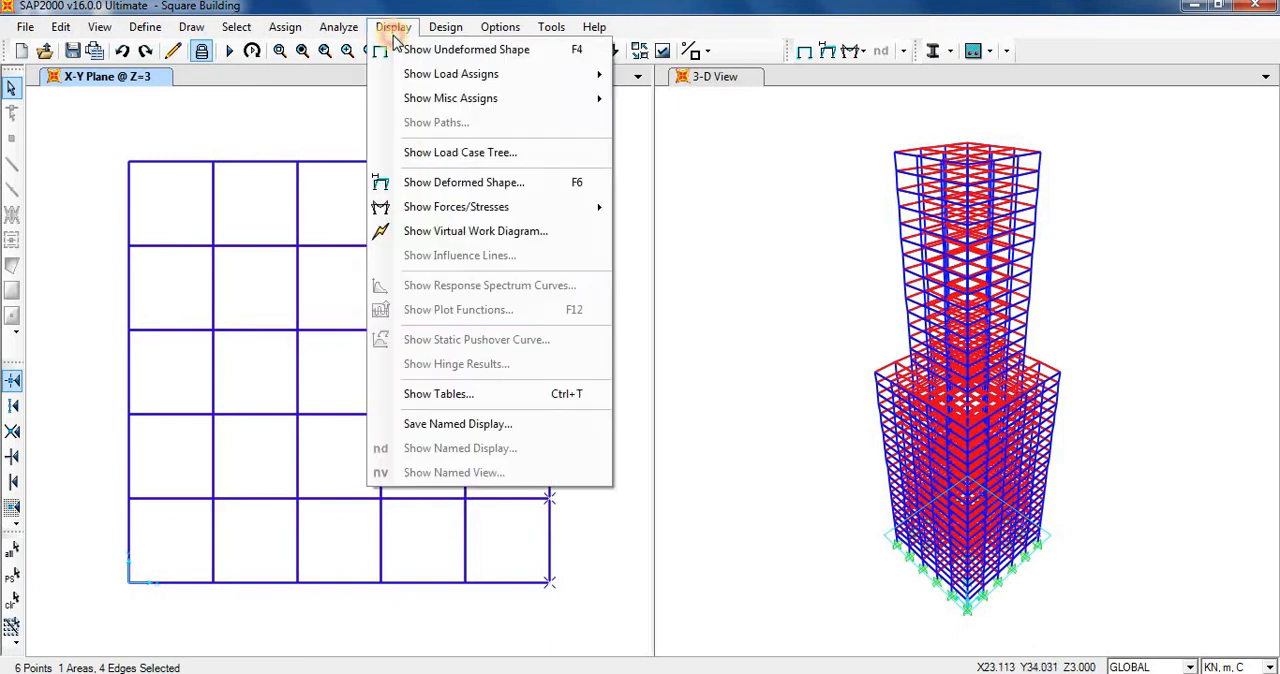
click(438, 396)
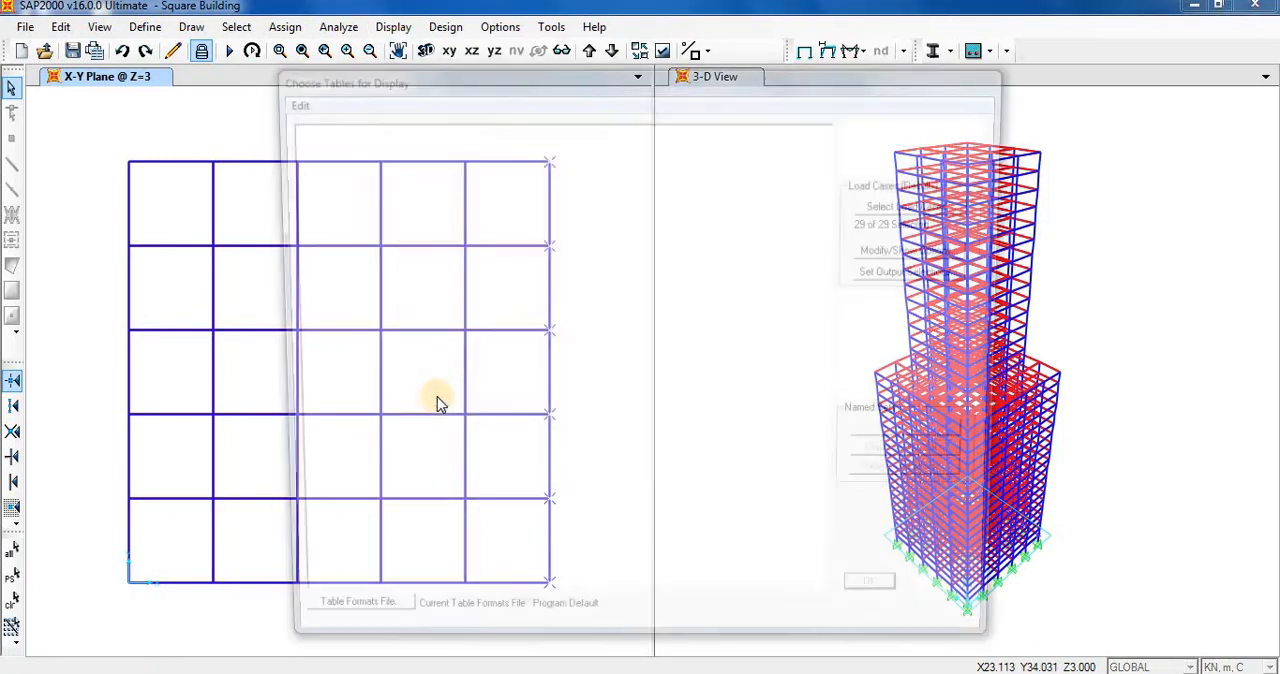
Display the Joint Displacements table from the joint output results in SAP2000 and look through its displacement and rotation columns.
click(299, 322)
click(313, 337)
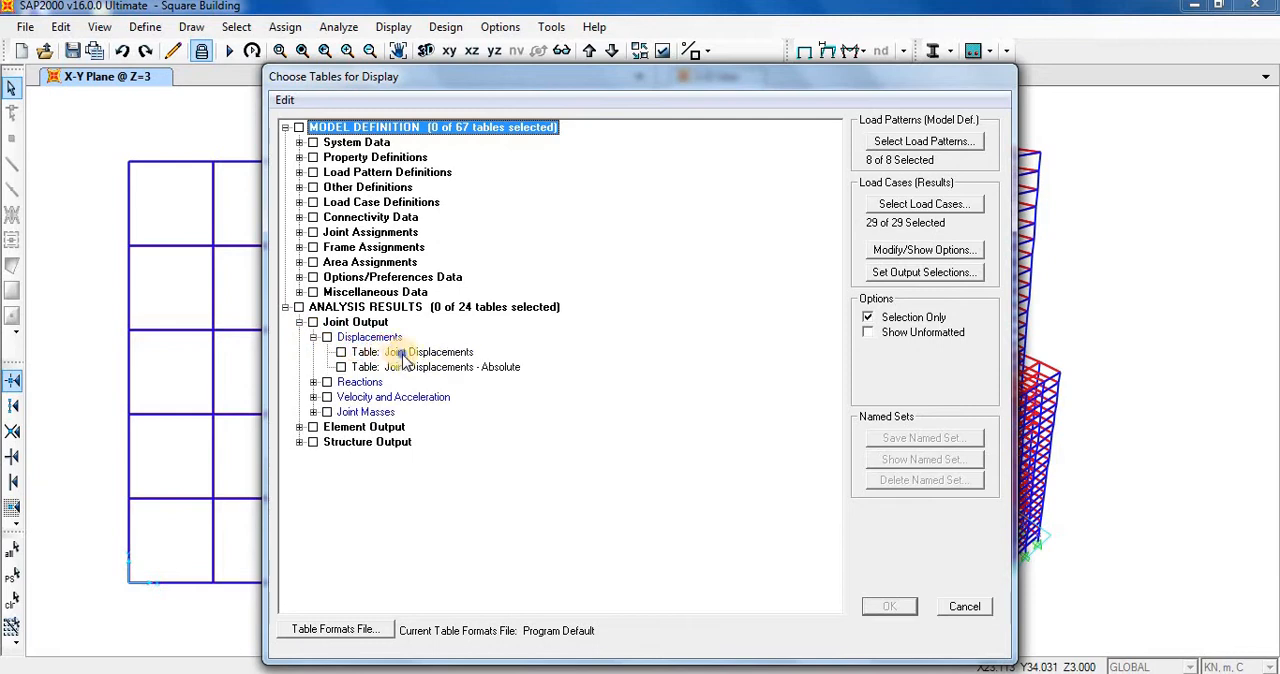
right_click(405, 353)
mouse_move(471, 366)
click(615, 369)
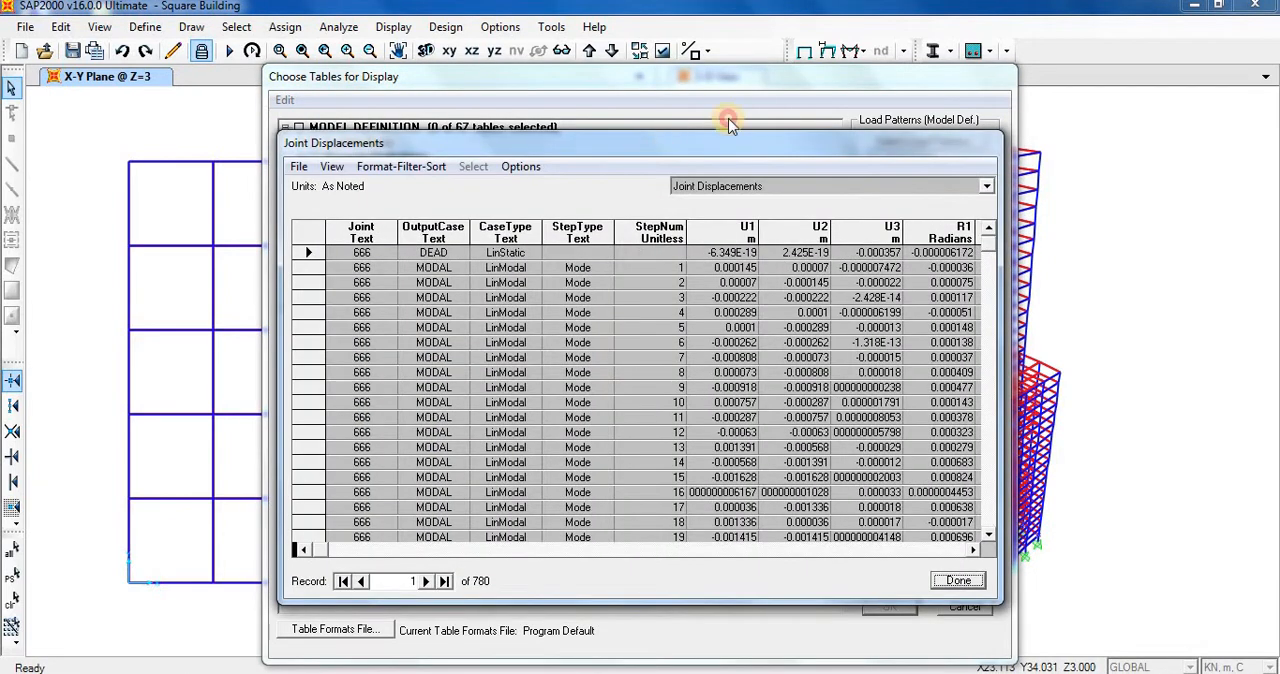
drag(730, 123, 840, 100)
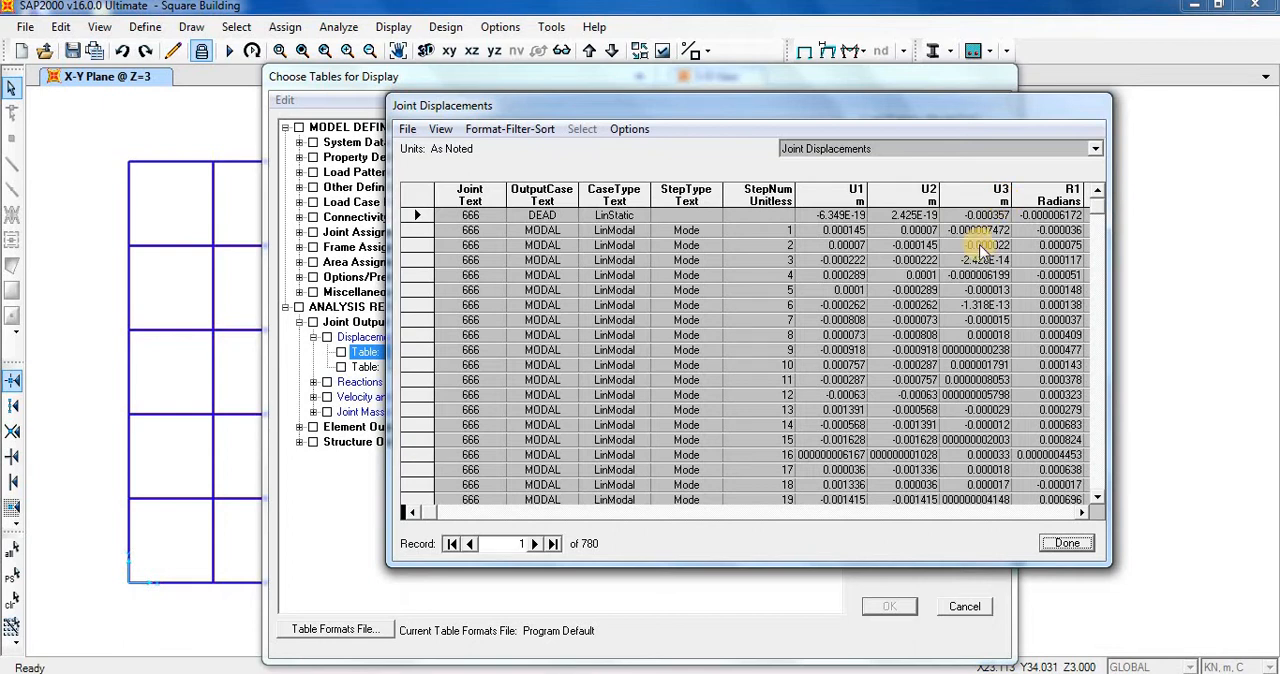
click(1082, 512)
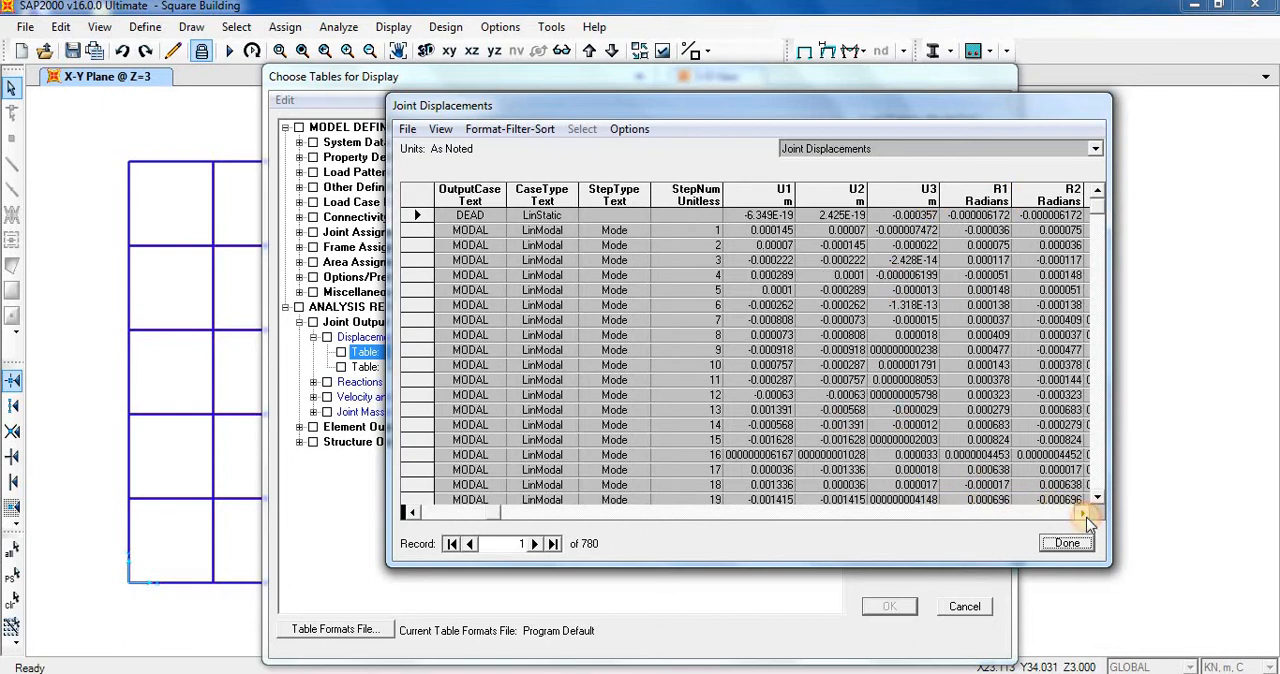
click(418, 512)
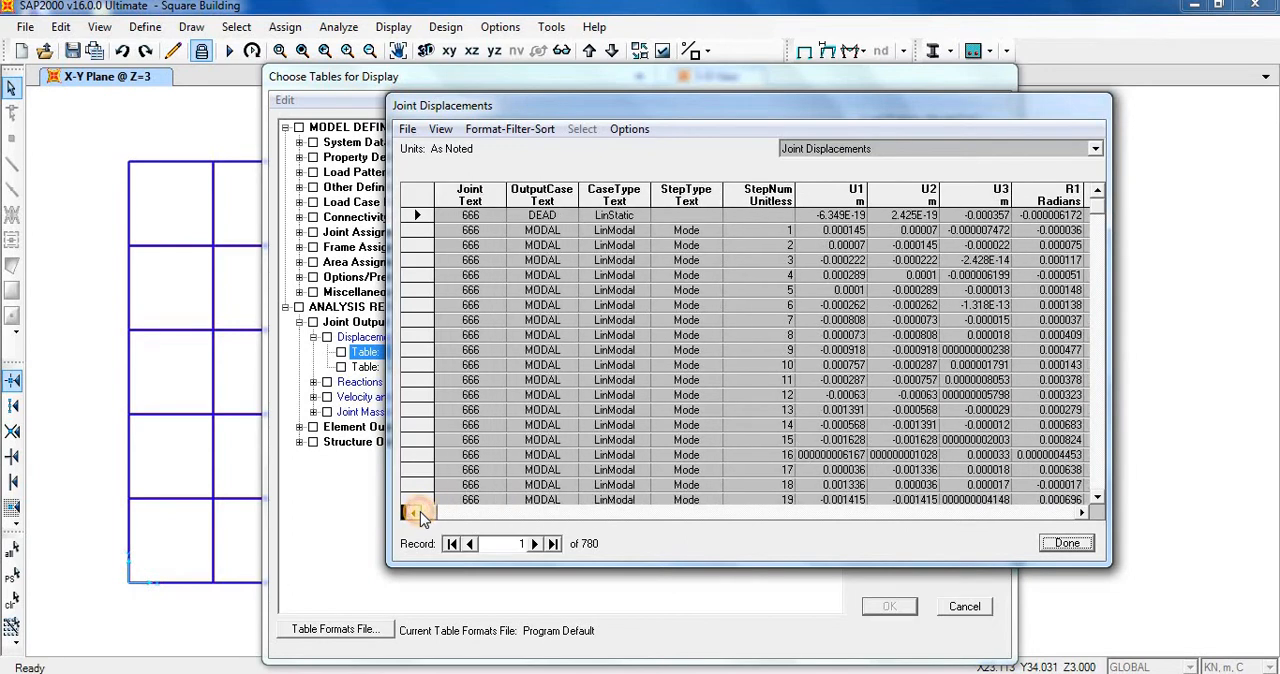
Sort the Joint Displacements table by U1 in descending order.
click(489, 132)
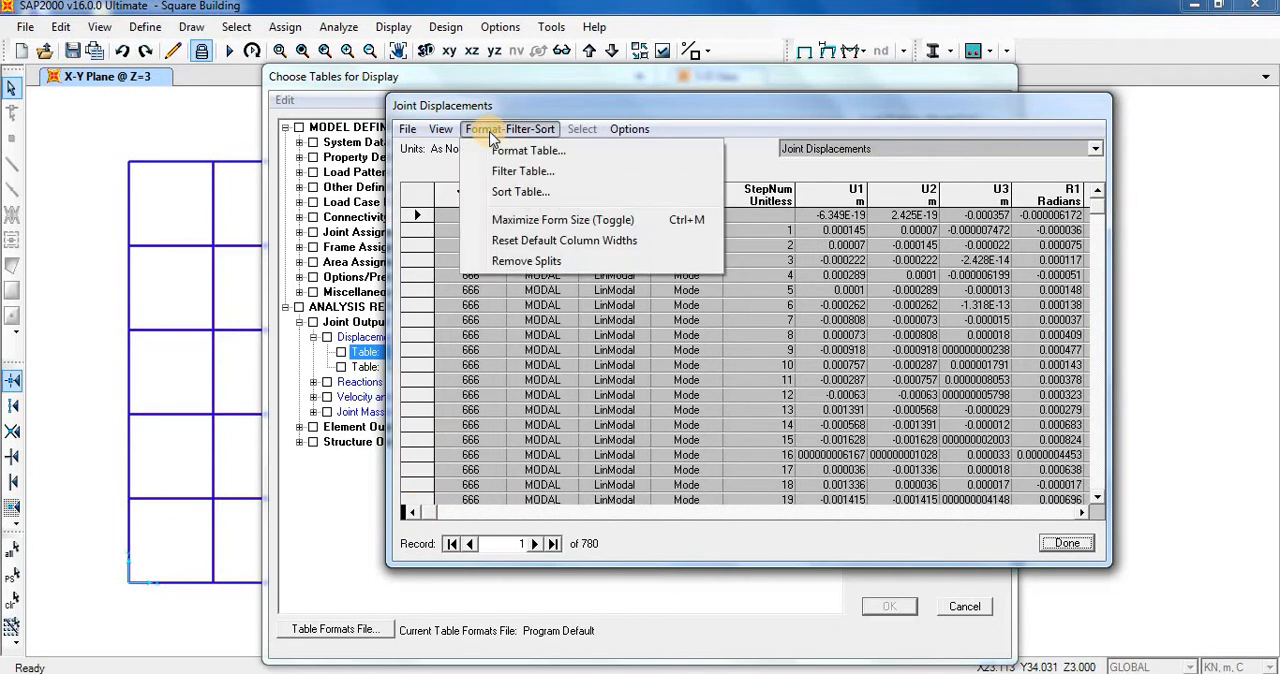
click(522, 191)
click(435, 150)
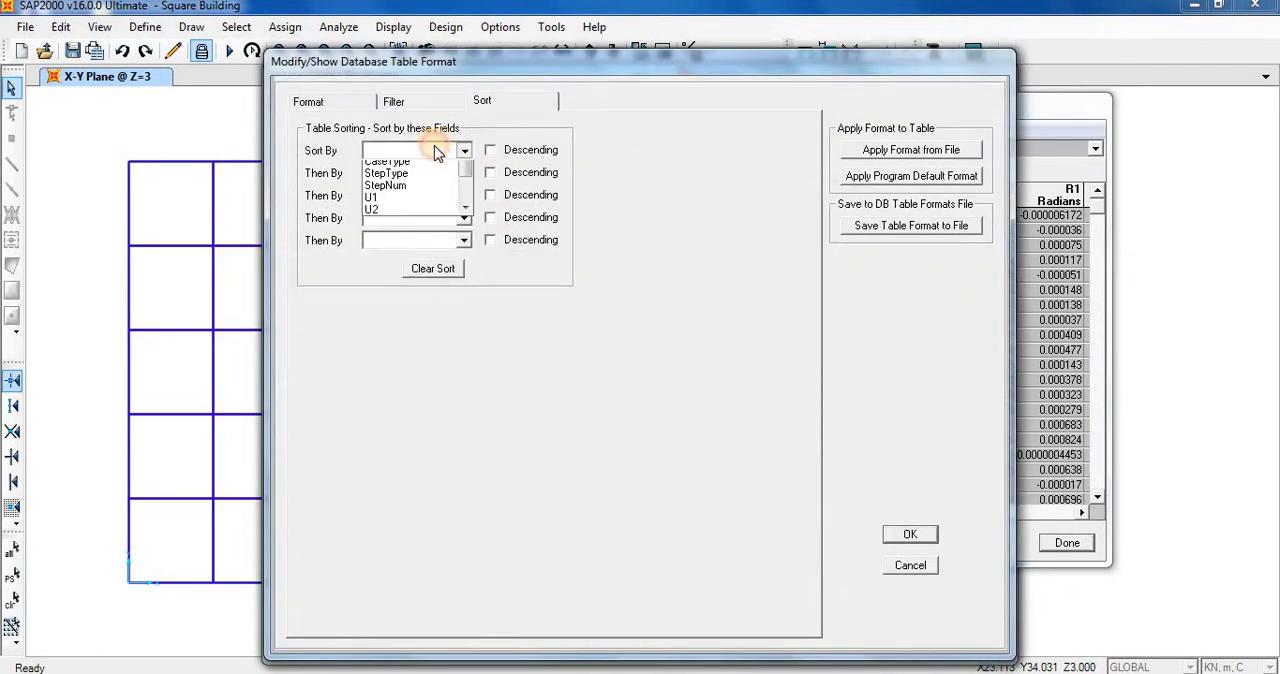
click(405, 241)
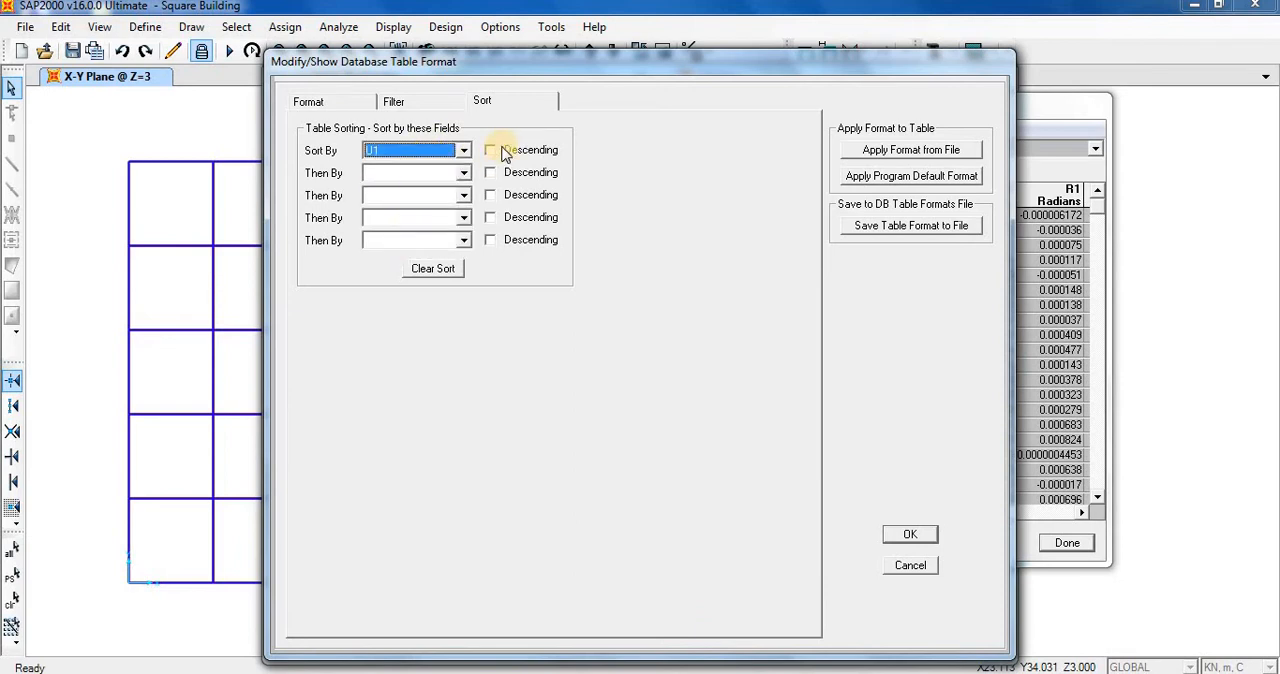
drag(615, 61, 785, 62)
click(688, 146)
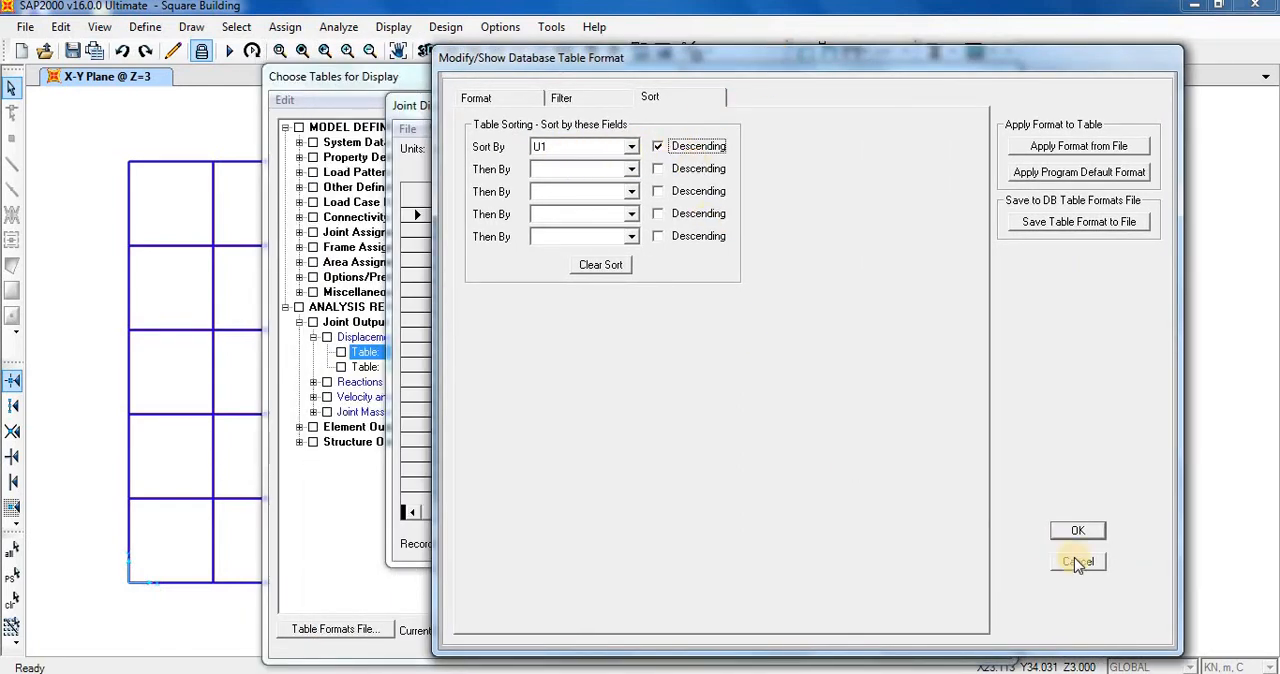
click(1078, 531)
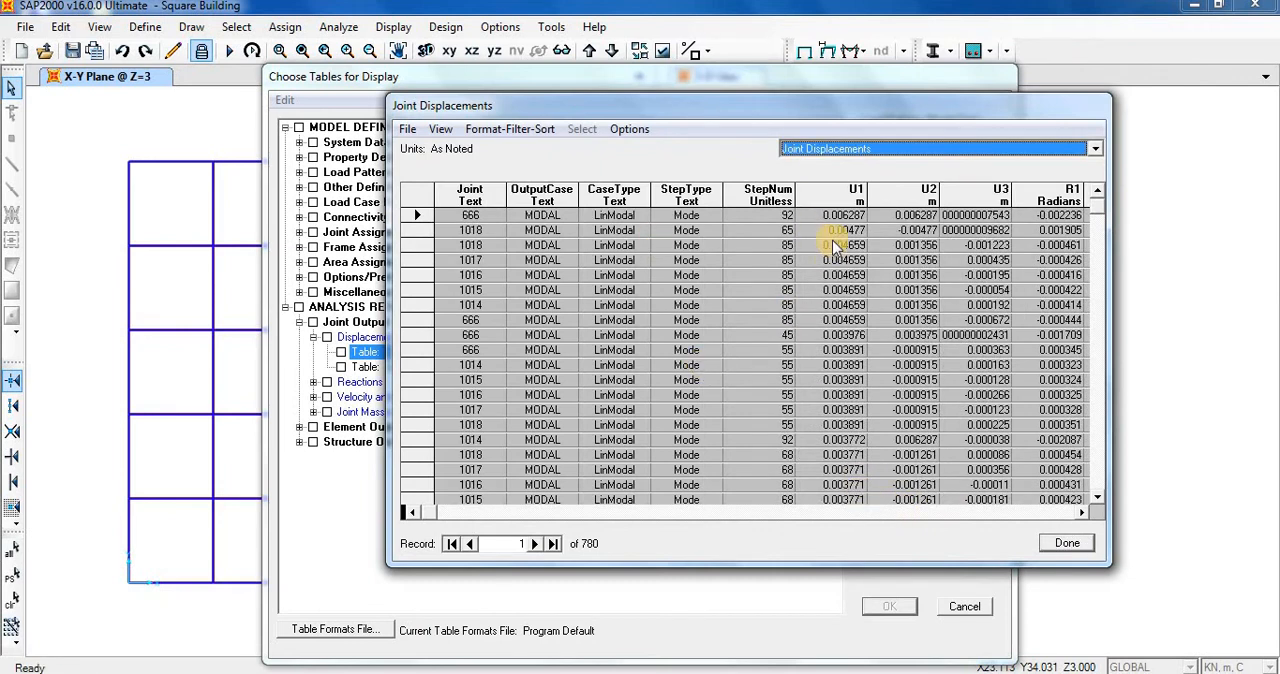
Examine the sorted joint displacements and the table's sort settings, and close the table.
drag(794, 114, 744, 108)
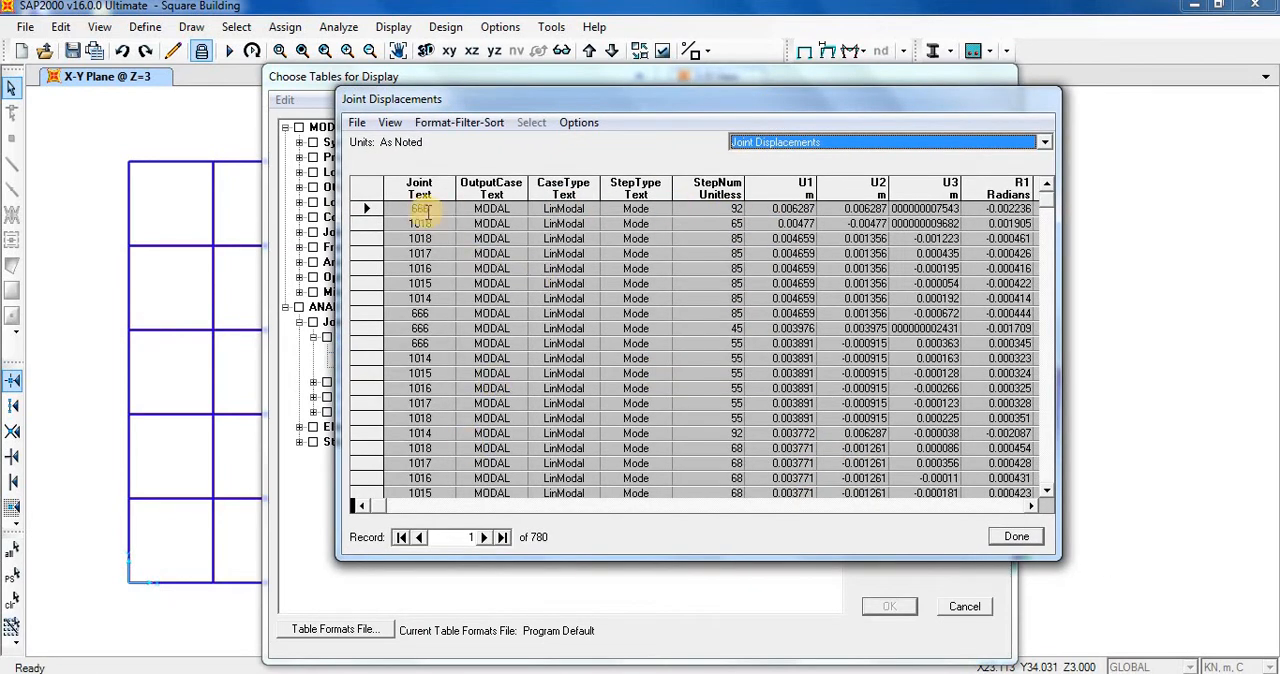
drag(575, 108, 738, 293)
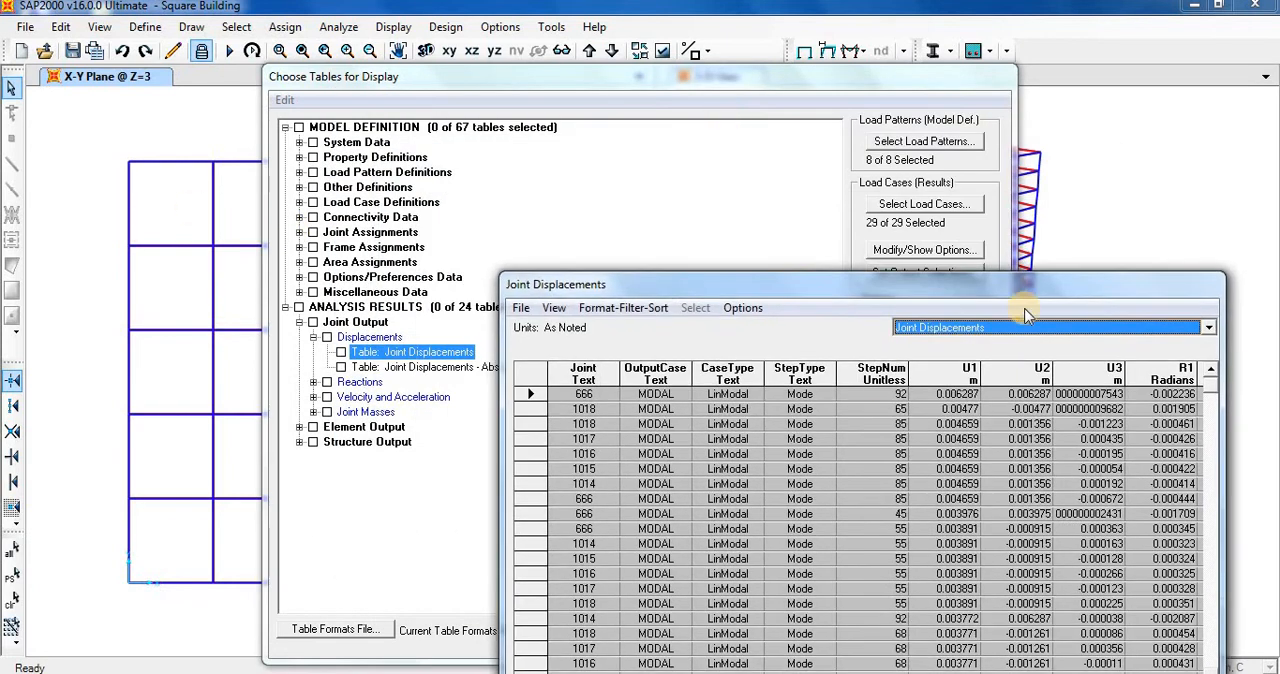
drag(1040, 215, 1042, 88)
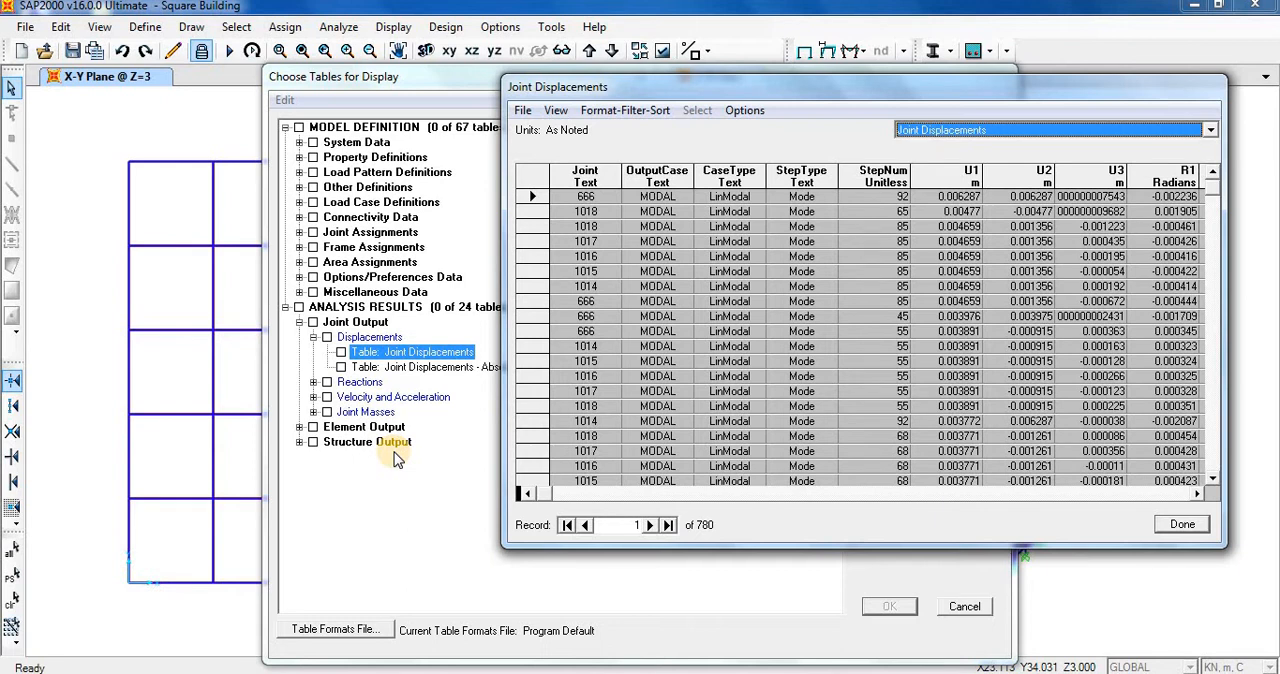
click(625, 110)
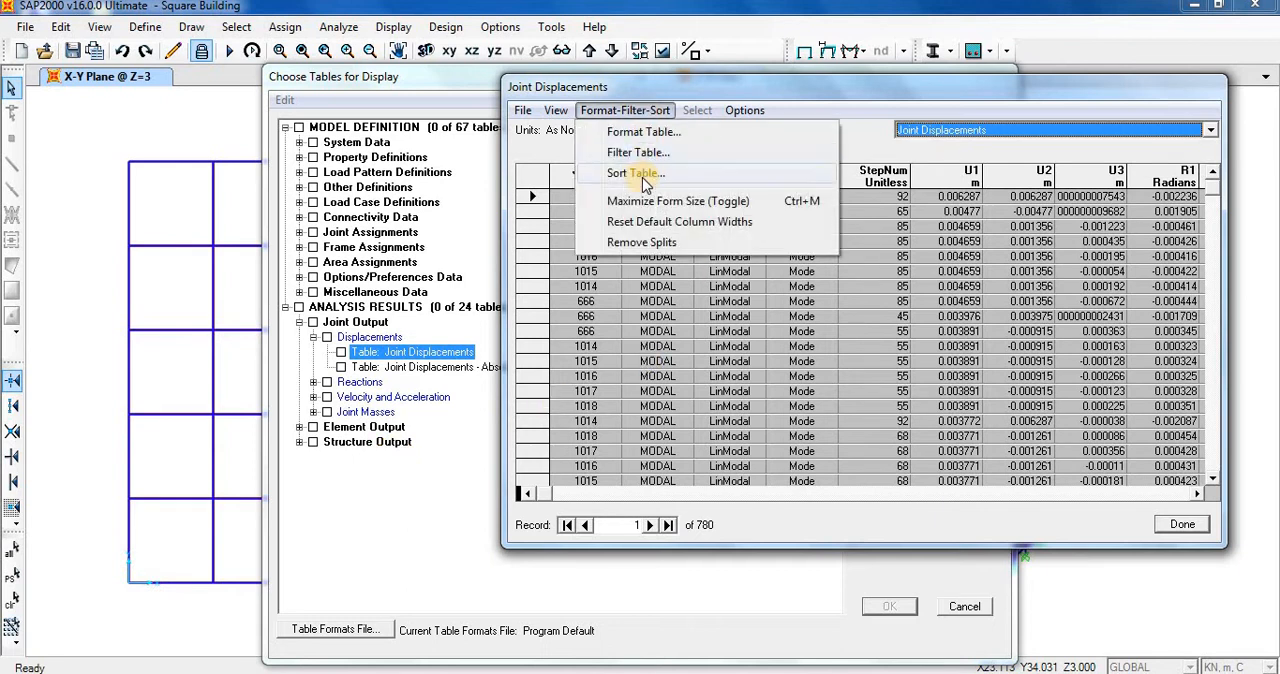
click(636, 172)
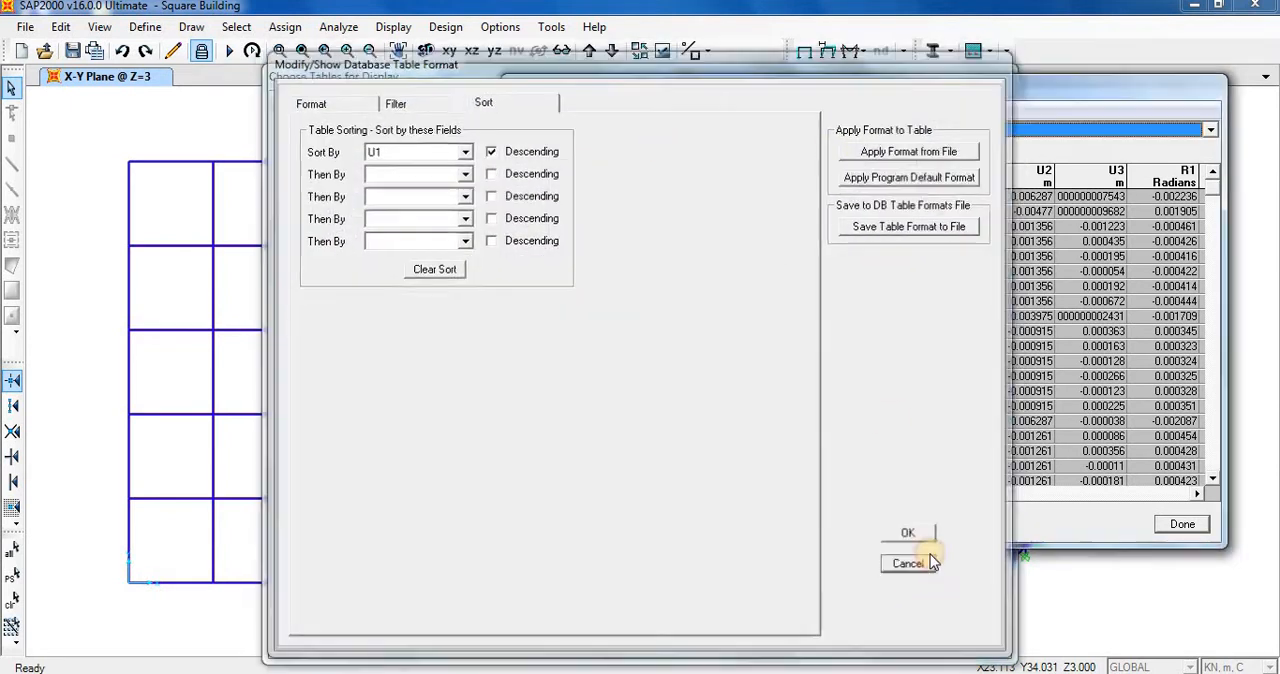
click(910, 565)
click(1182, 525)
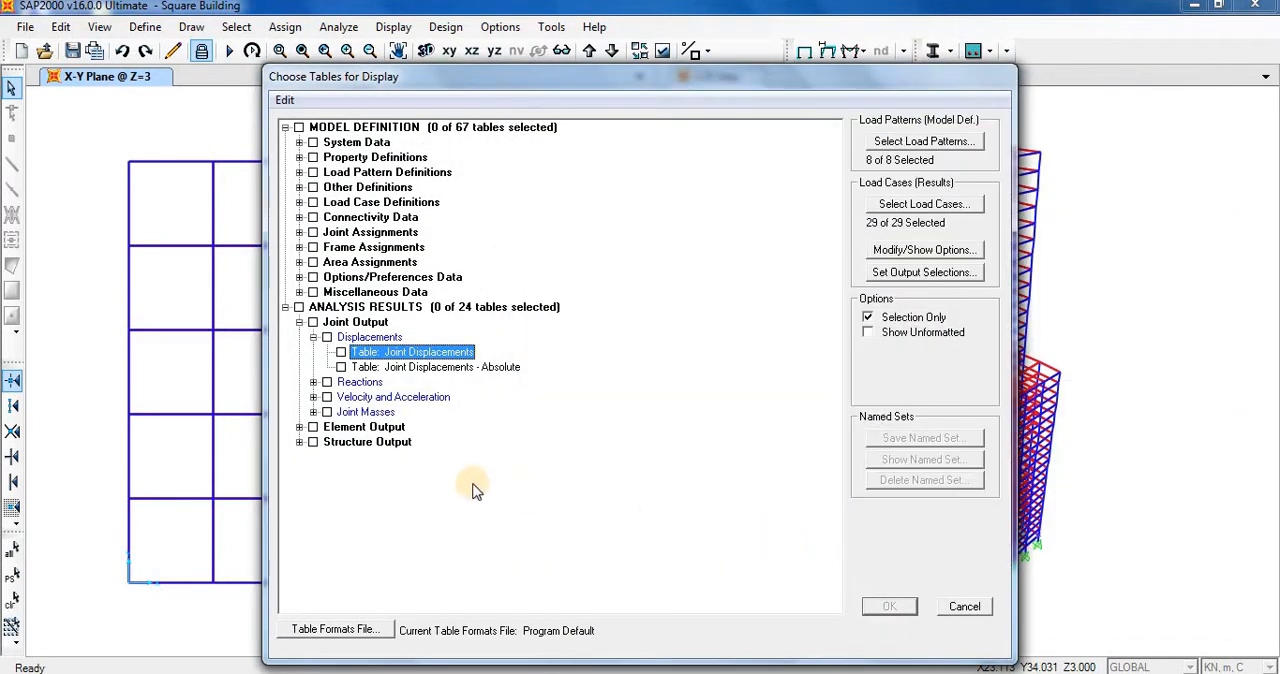
Display the Base Reactions table from the structure output, review the reactions for the load cases and combinations, and close it.
click(299, 441)
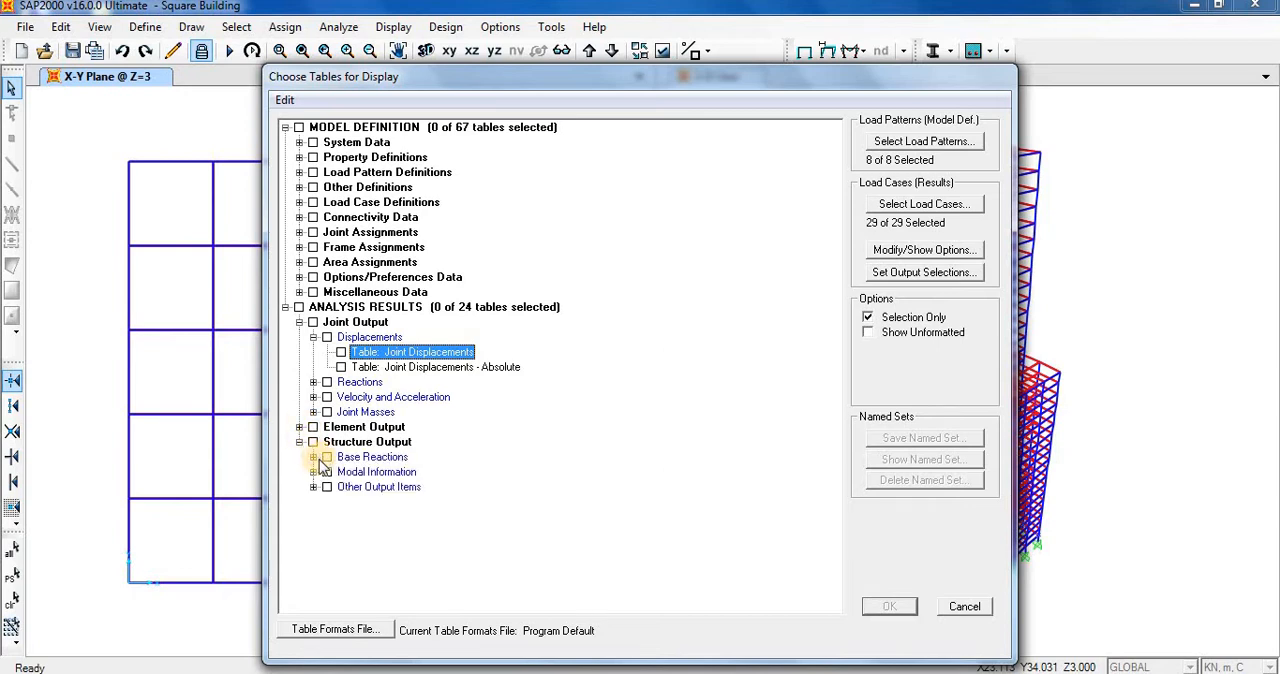
click(313, 456)
right_click(395, 474)
mouse_move(560, 479)
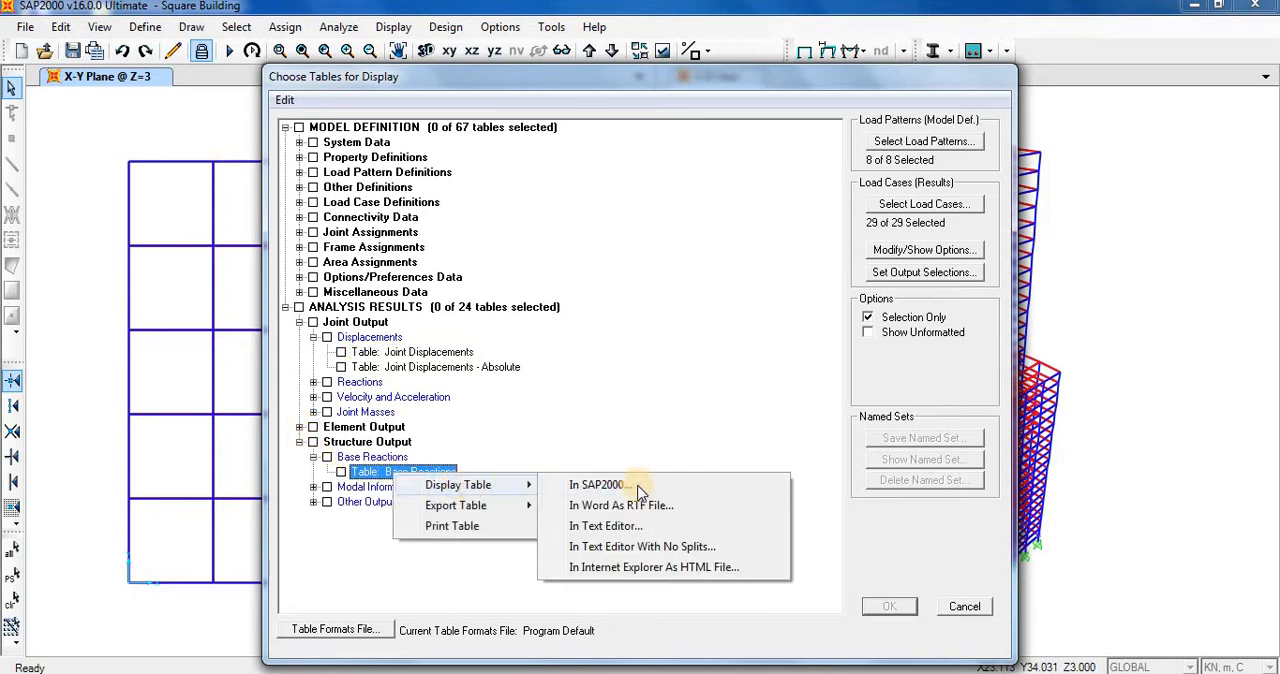
click(640, 481)
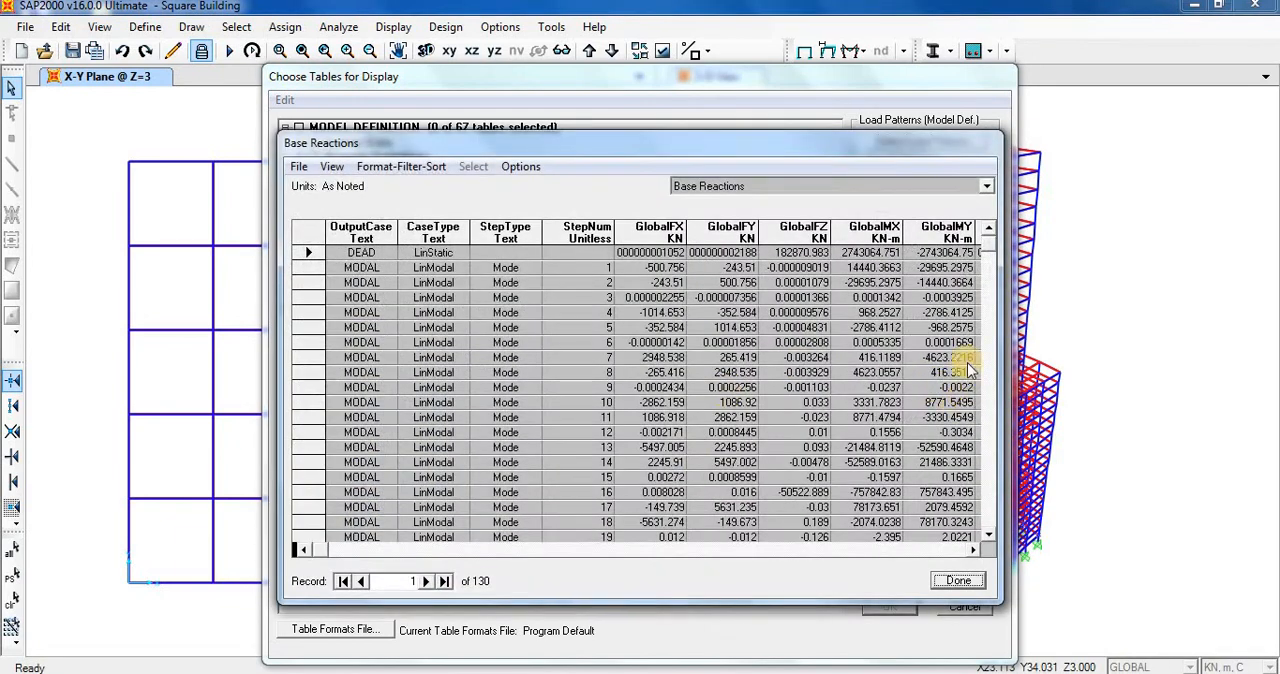
drag(992, 353, 991, 445)
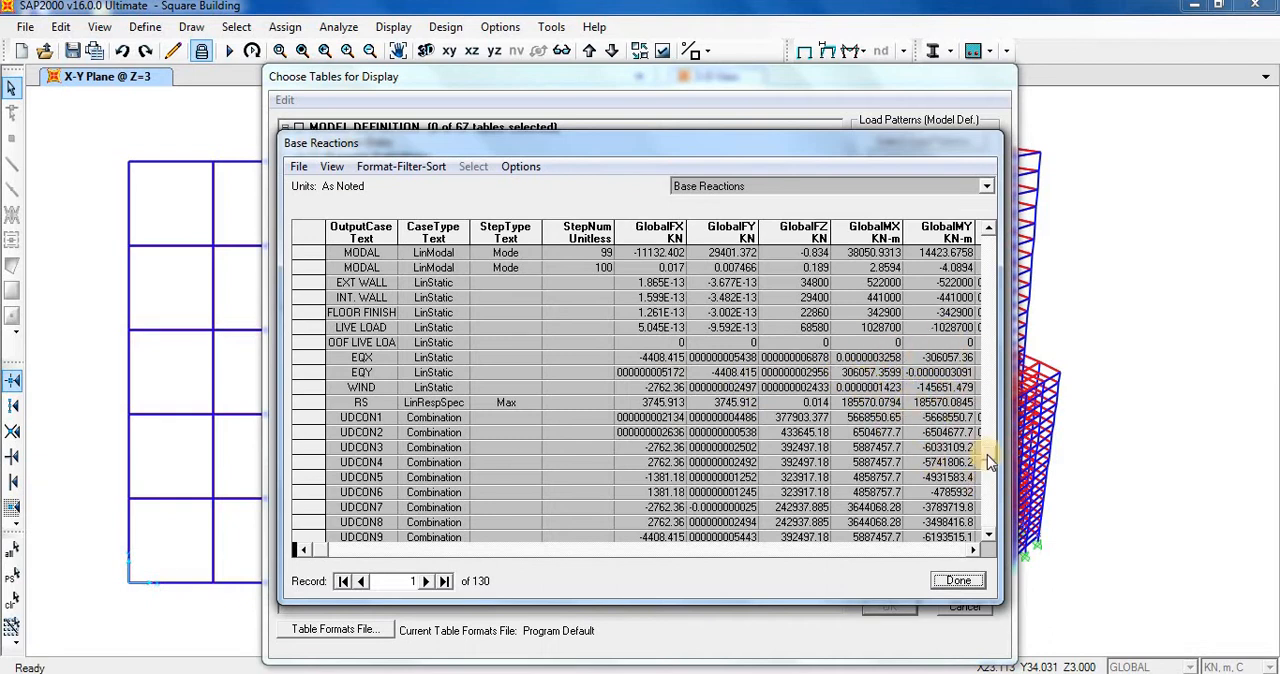
drag(987, 454, 995, 256)
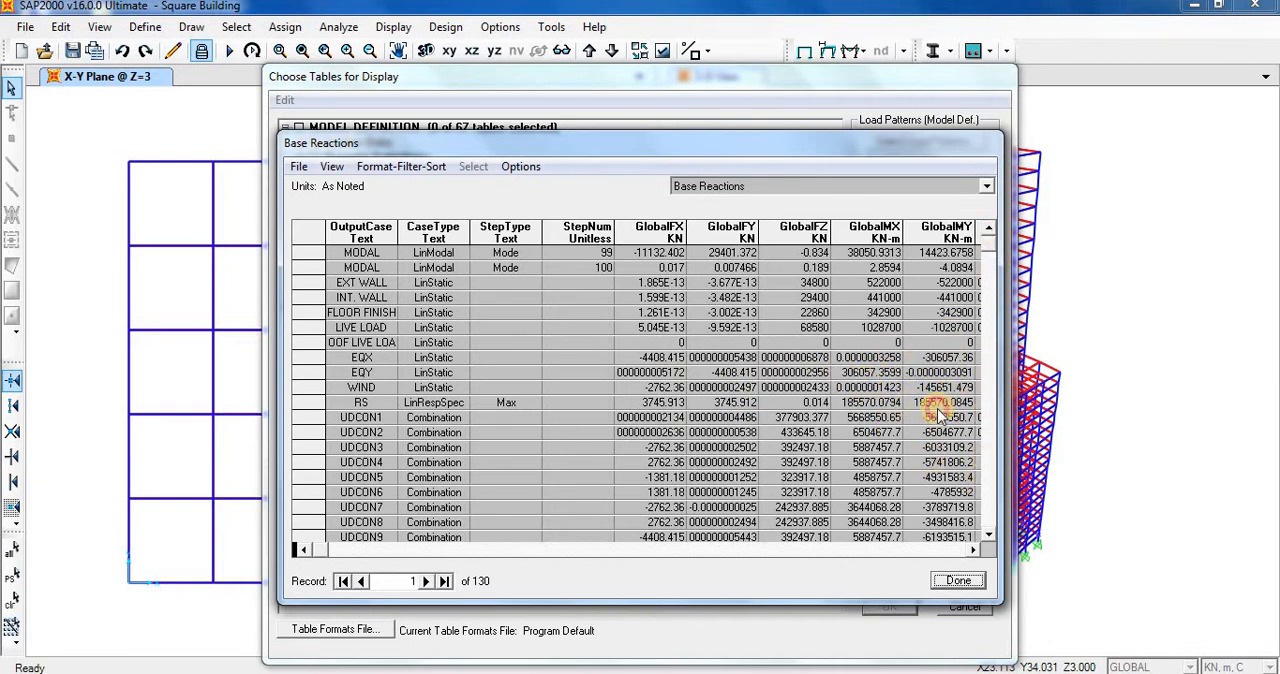
click(975, 582)
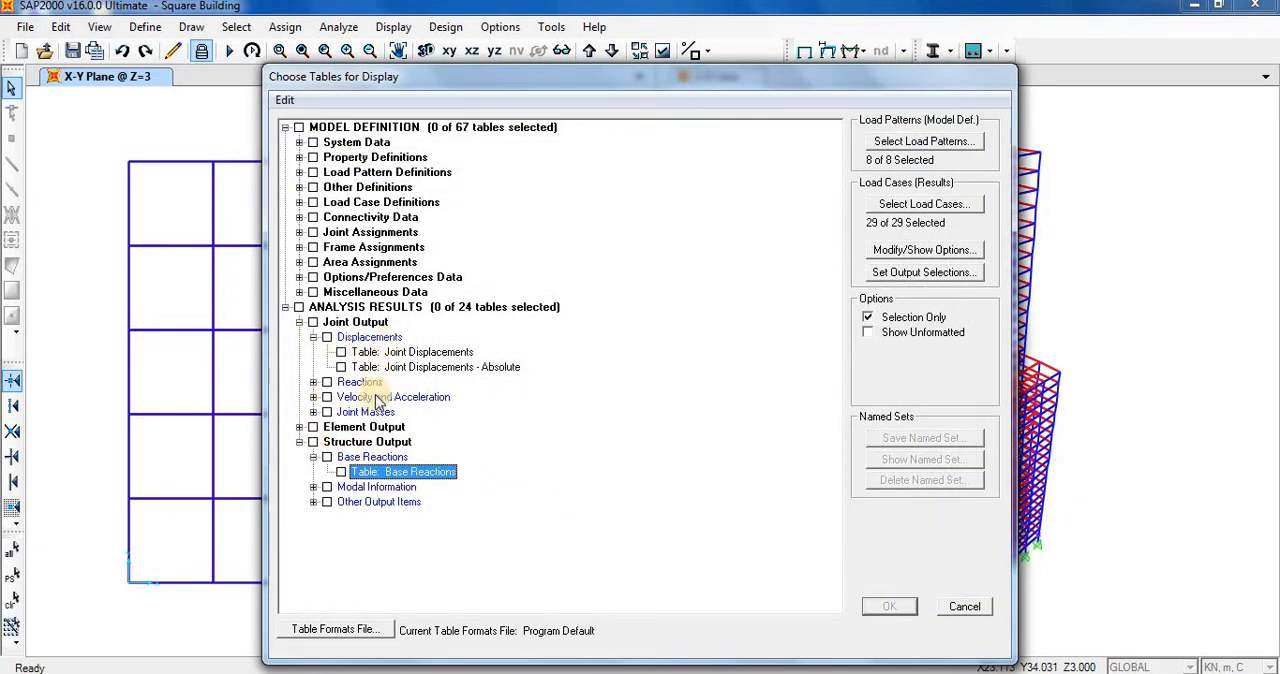
Display the Modal Load Participation Ratios table from the modal information, check the static and dynamic percentages, and close it.
click(313, 487)
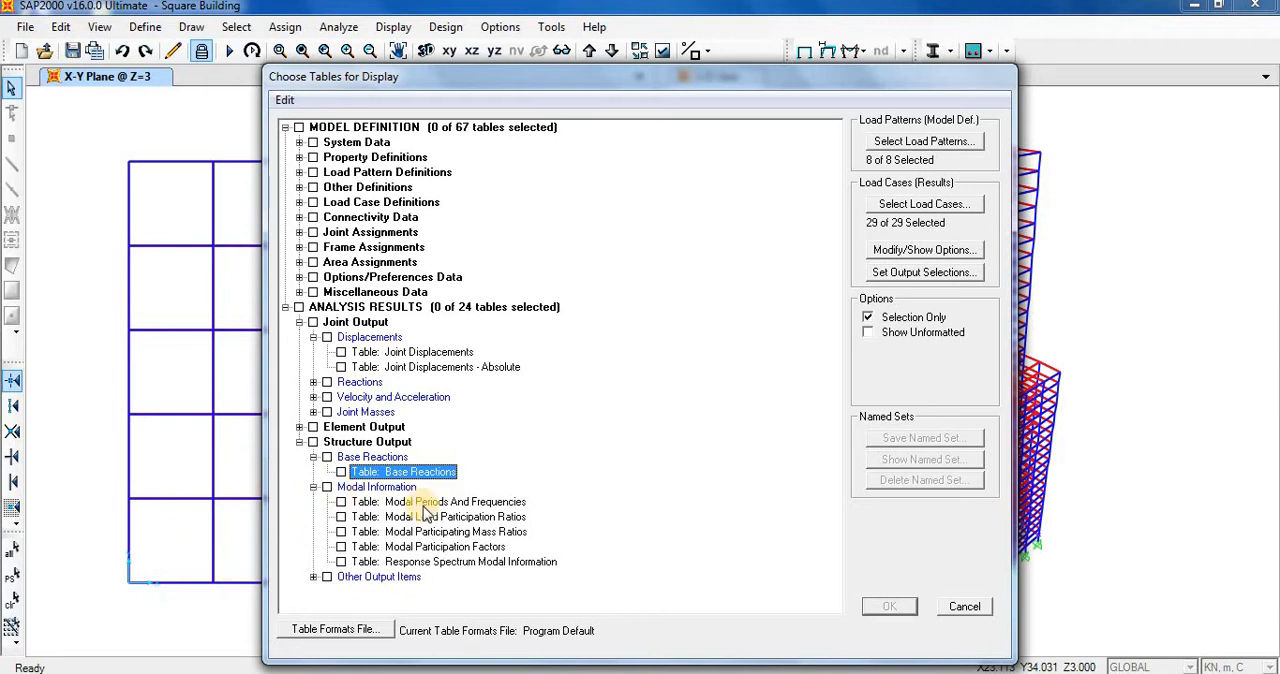
right_click(460, 516)
click(465, 518)
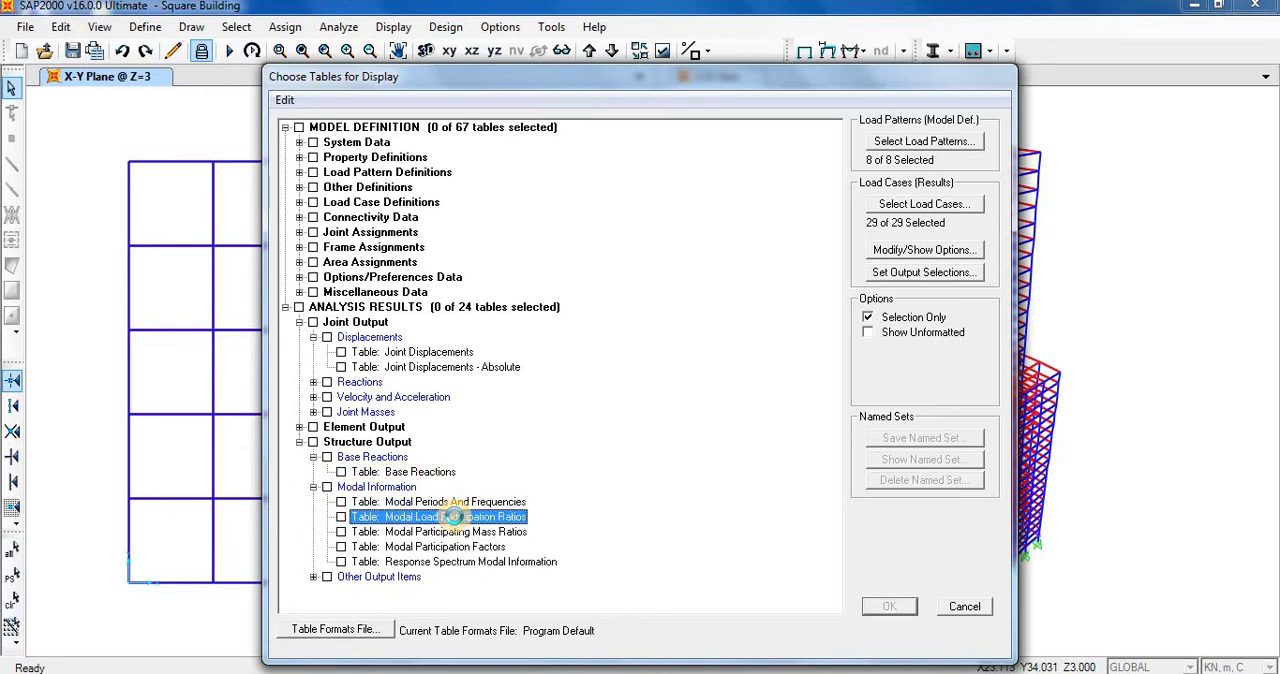
right_click(467, 524)
mouse_move(600, 534)
click(662, 540)
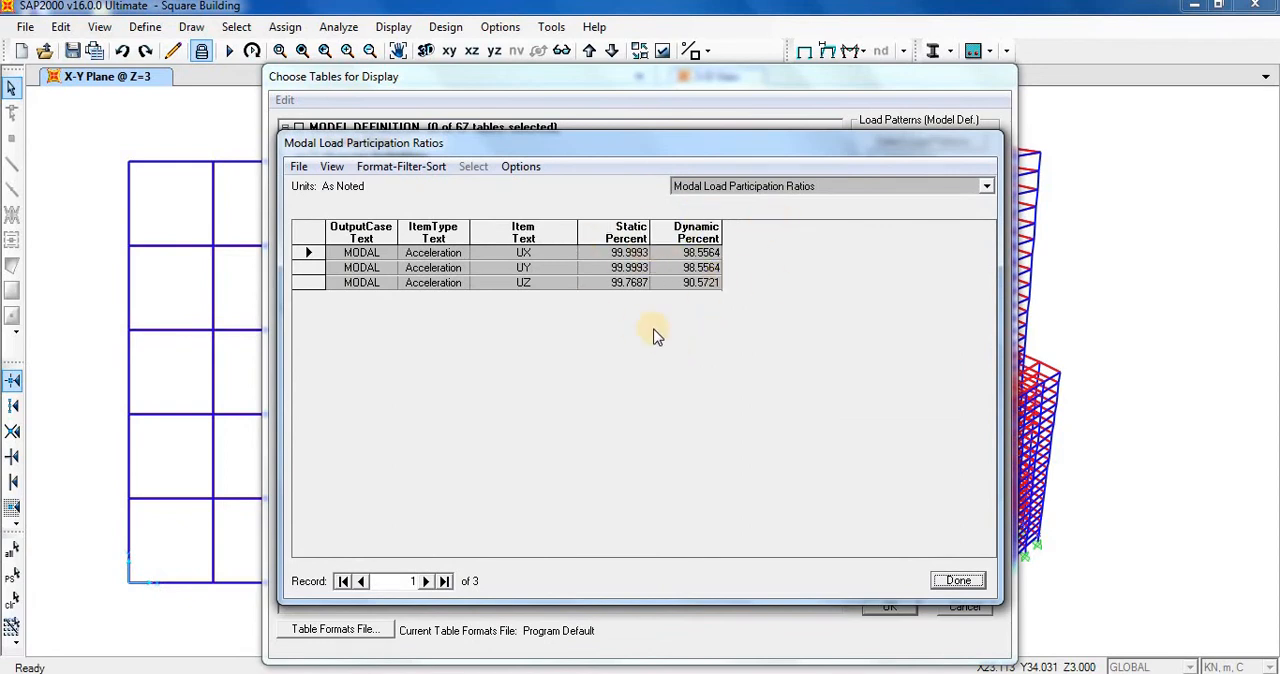
click(958, 580)
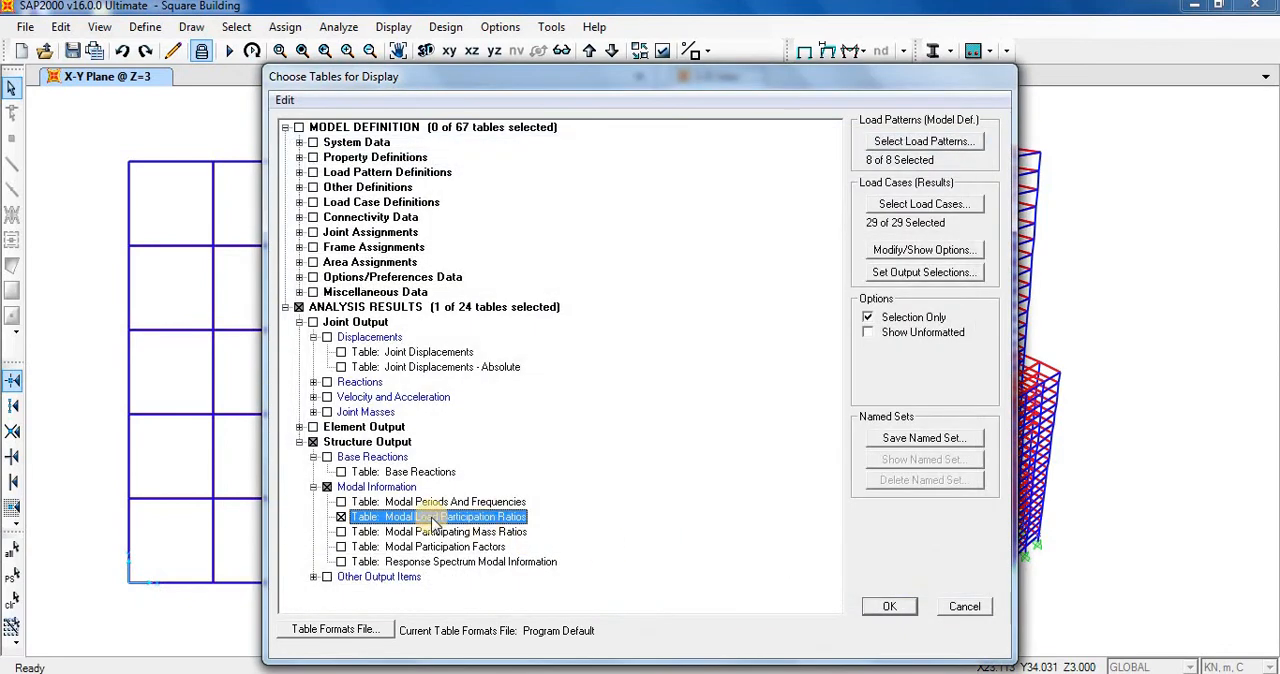
Display the Modal Periods And Frequencies table, review the mode periods, and close it together with the table selection.
right_click(482, 501)
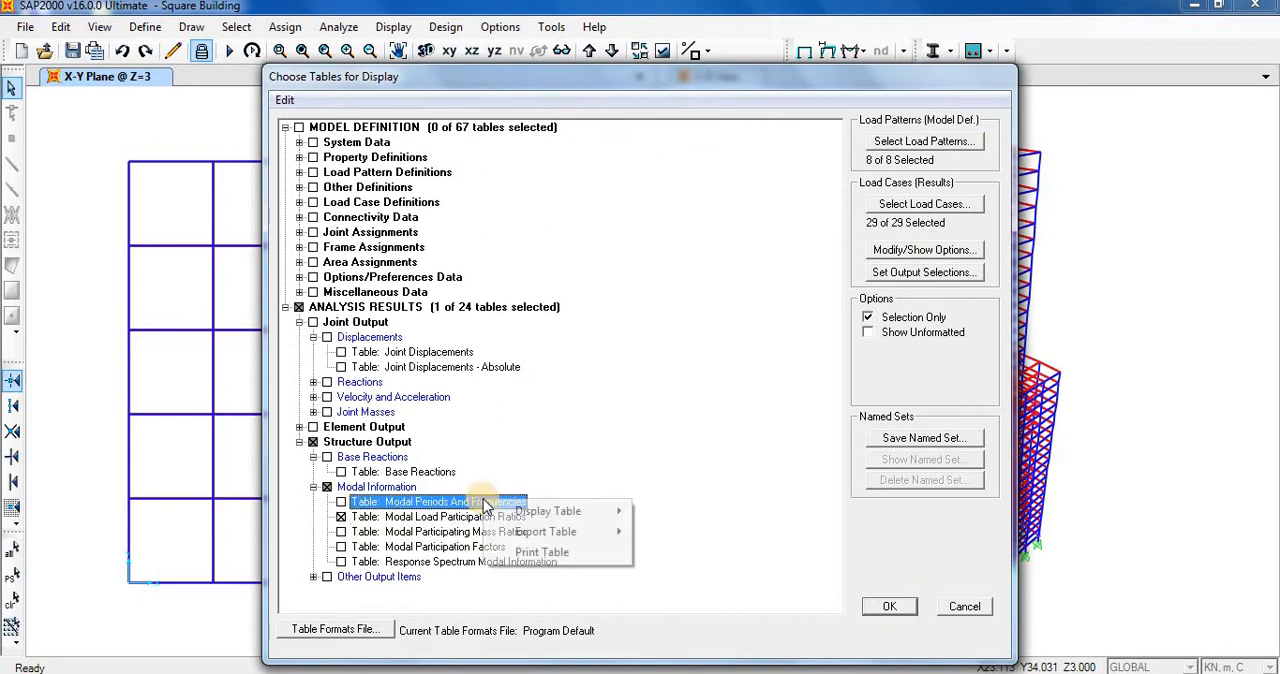
click(334, 519)
right_click(591, 506)
click(677, 508)
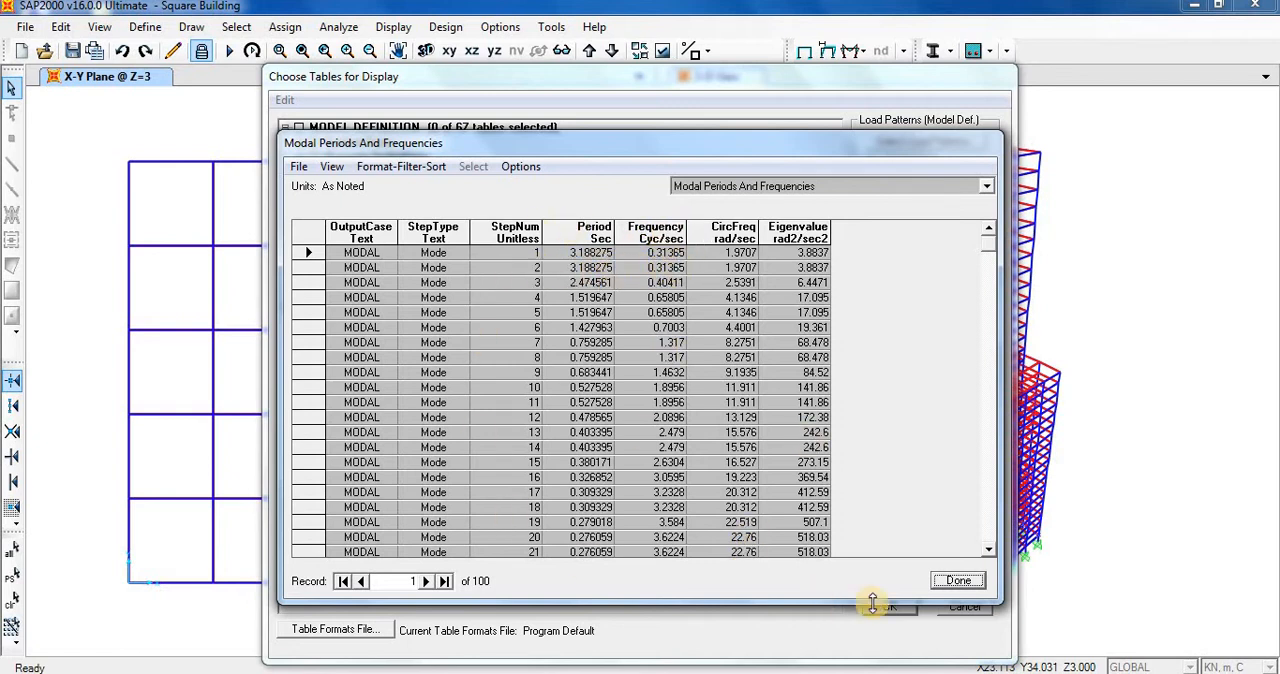
click(958, 580)
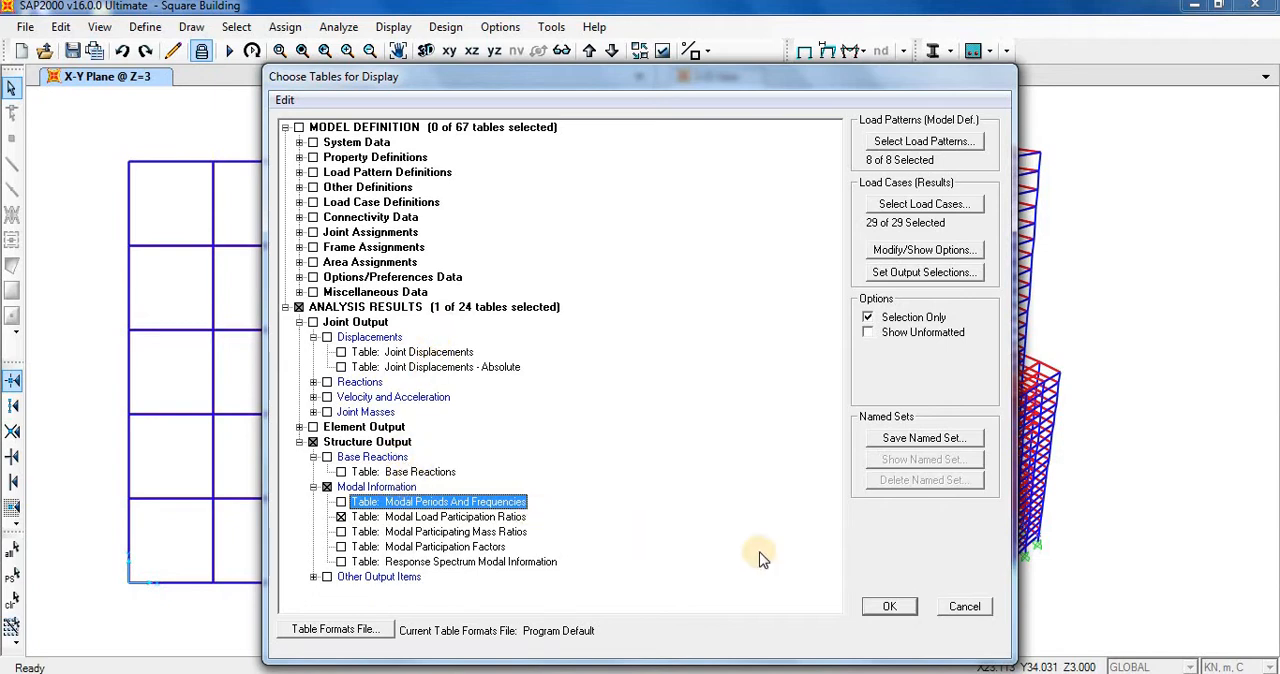
click(962, 606)
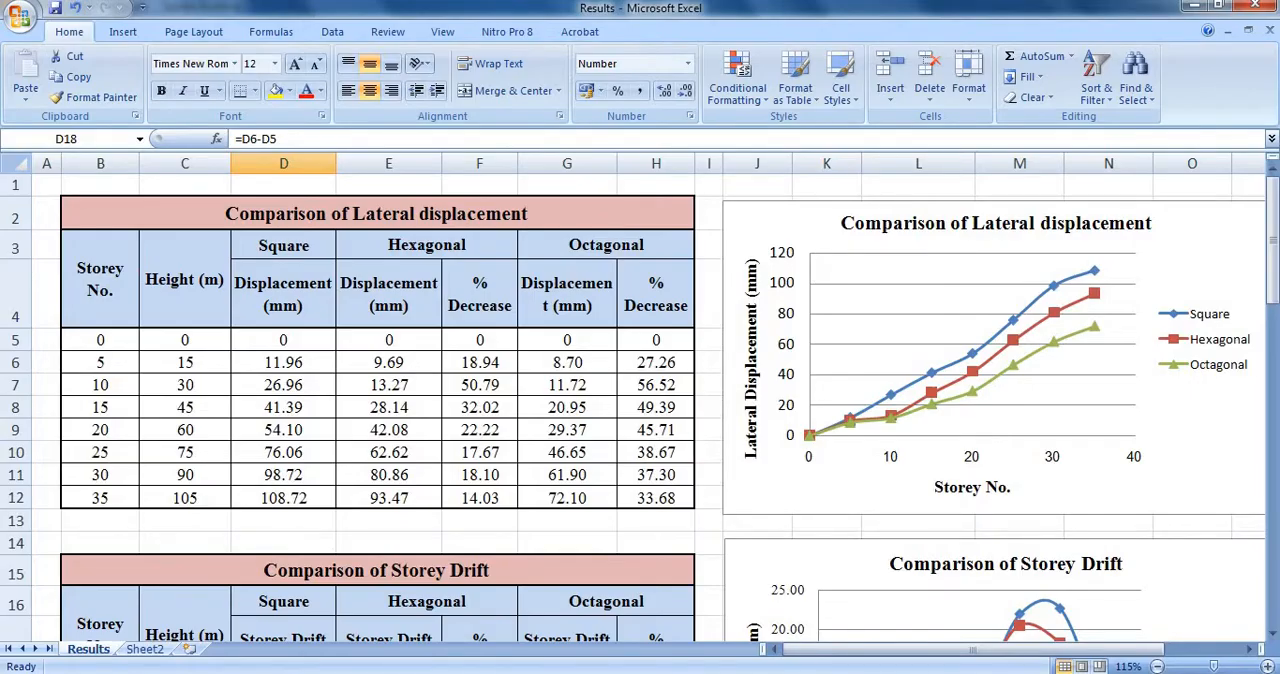
Switch to the Results workbook in Excel to view the lateral displacement comparison, and return to the SAP2000 model.
key(alt+Tab)
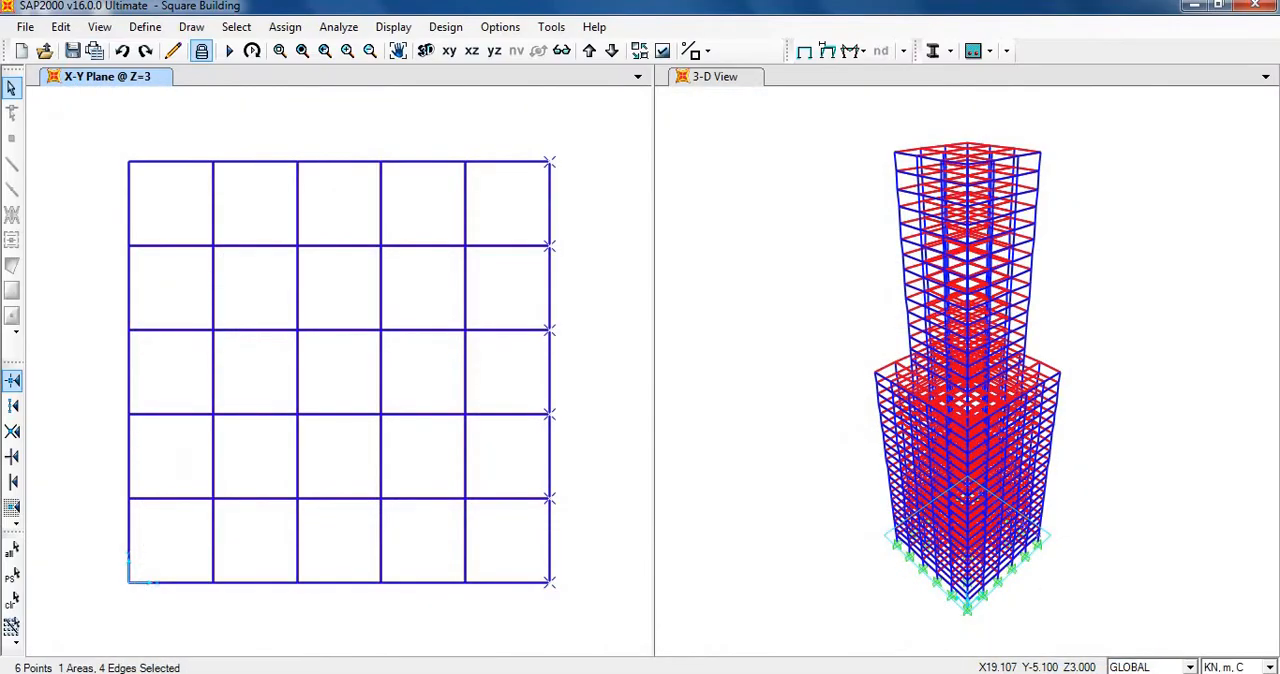
key(alt+Tab)
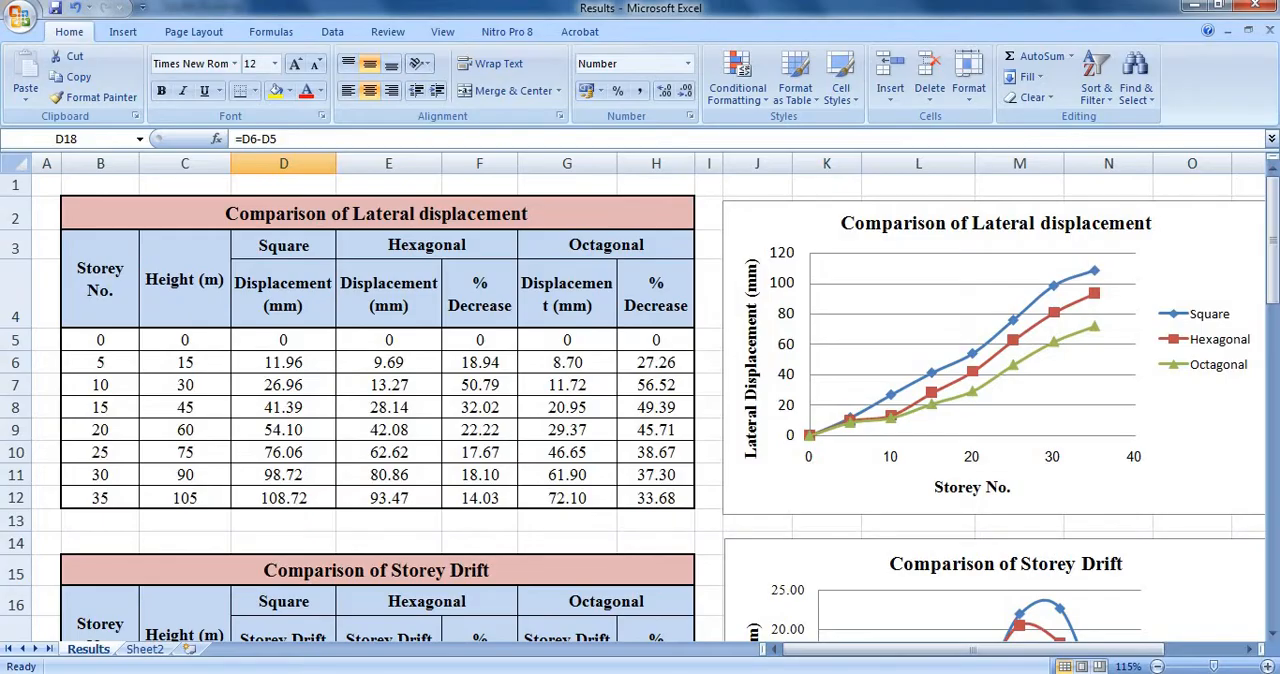
key(alt+Tab)
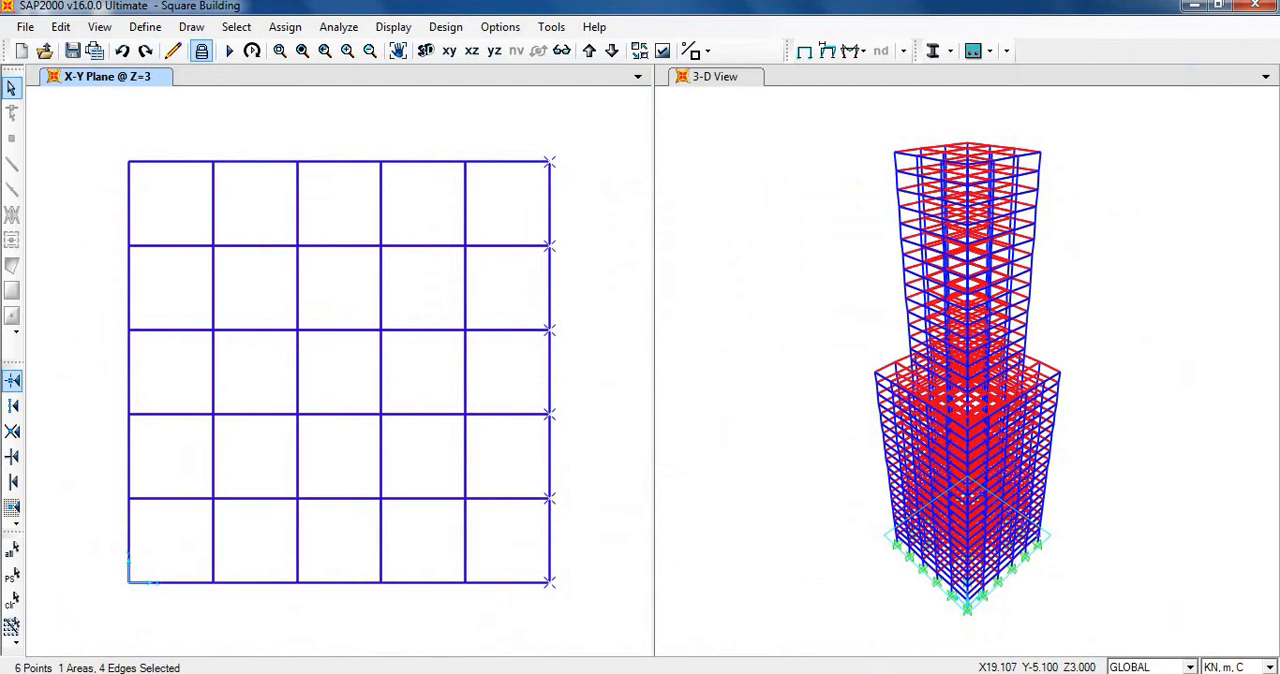
Switch to the Results workbook in Excel and highlight the Square column of the Comparison of Lateral displacement table.
key(alt+Tab)
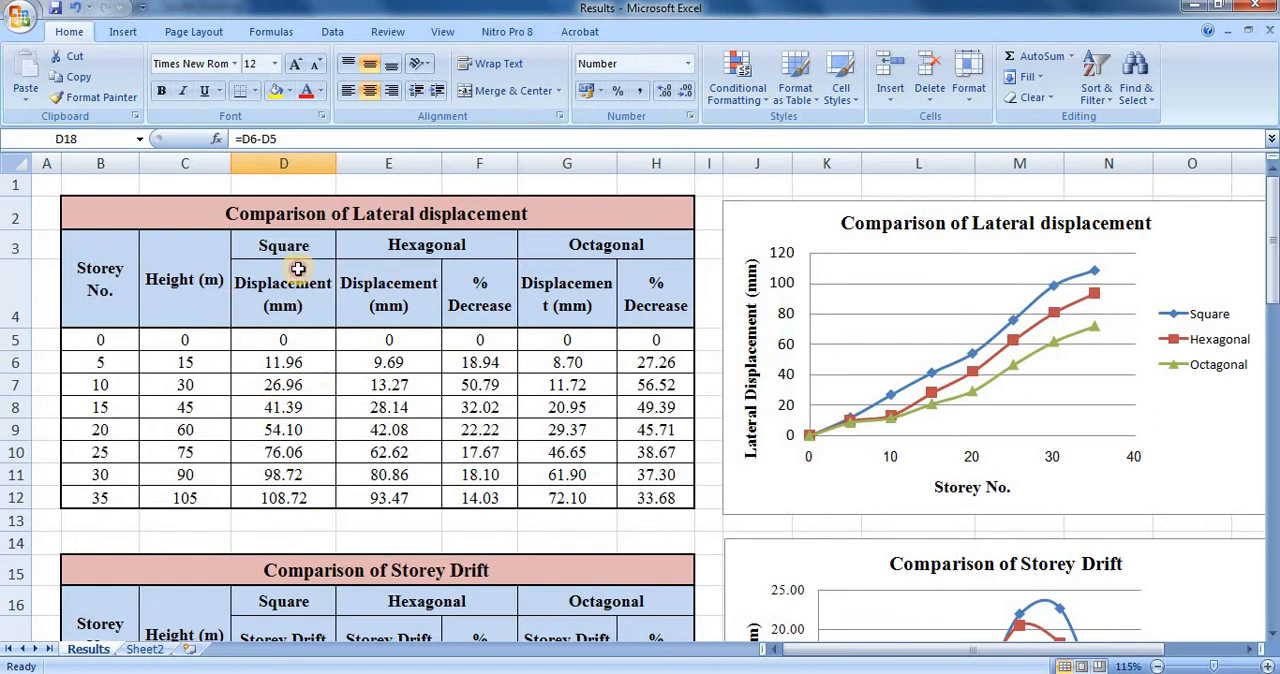
drag(297, 250, 332, 458)
click(398, 242)
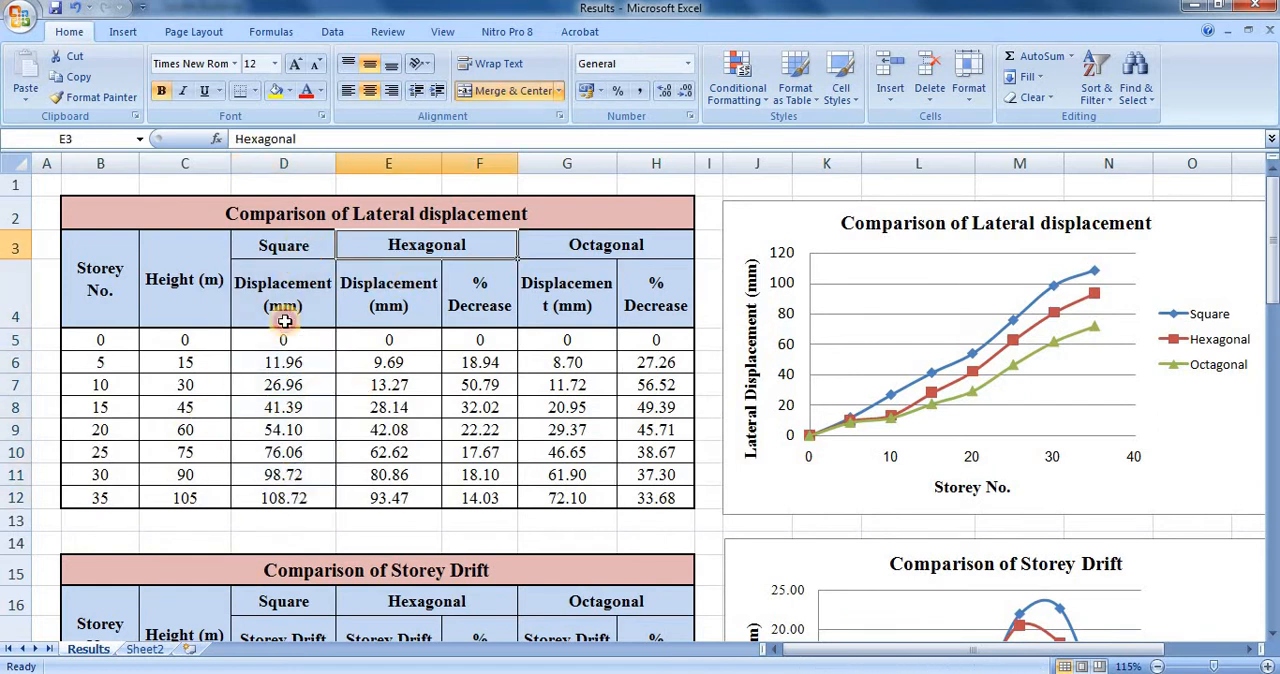
drag(284, 250, 283, 497)
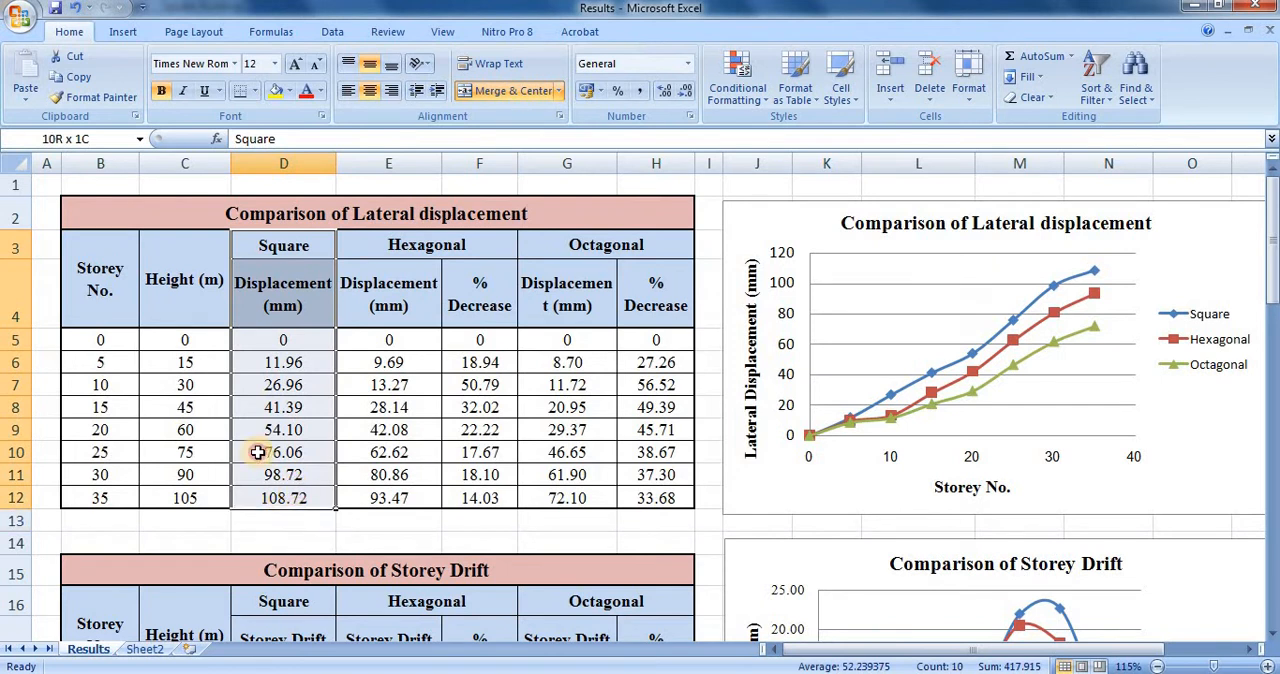
Go through the storey numbers from 0 to 35 in the lateral displacement table, checking the height for storey 5.
click(110, 341)
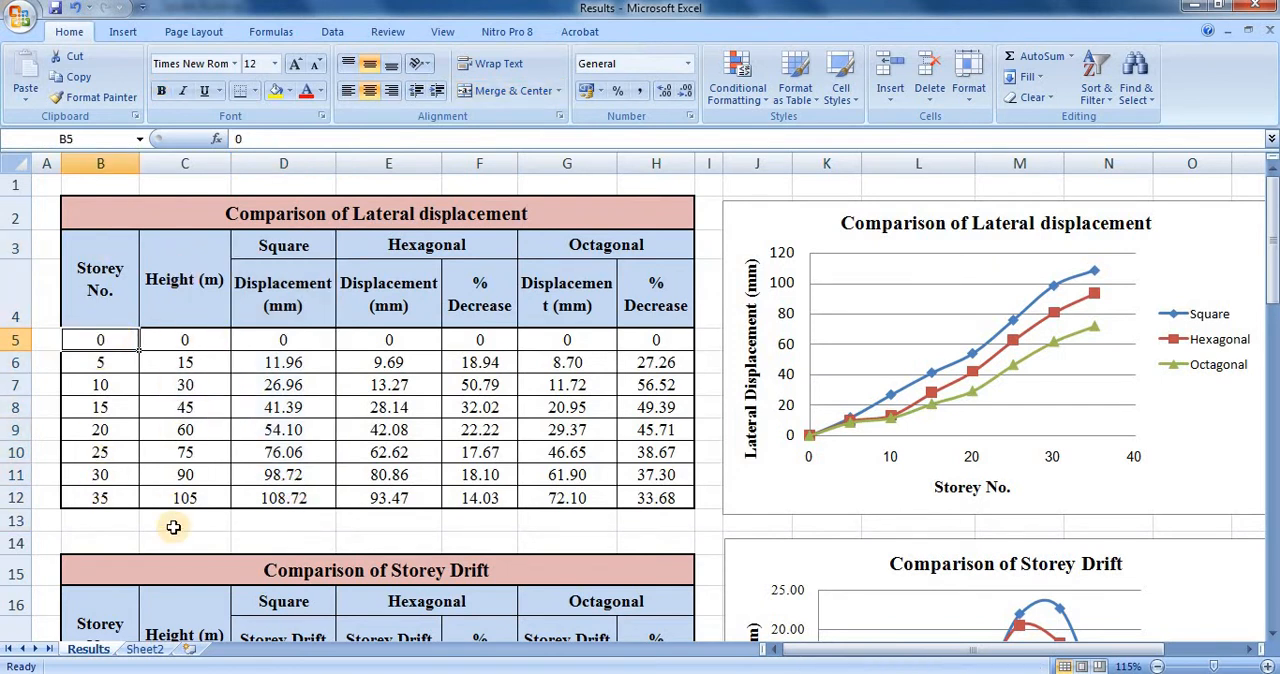
click(108, 362)
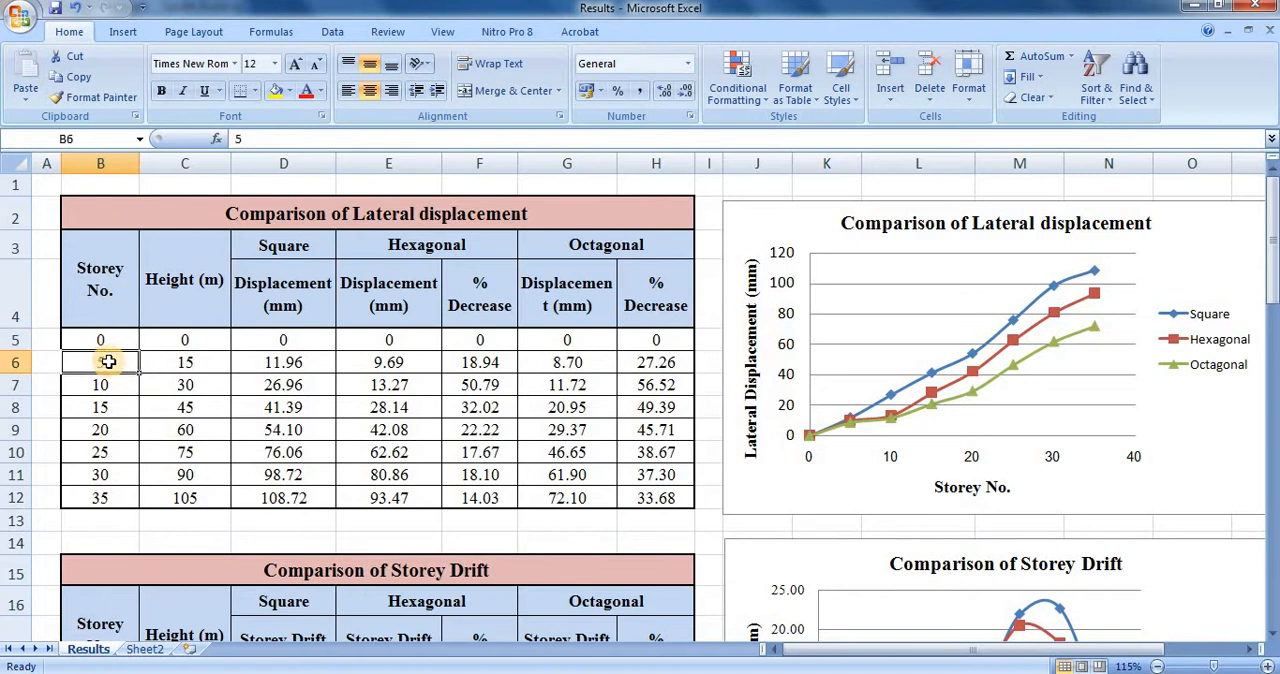
click(184, 363)
click(104, 388)
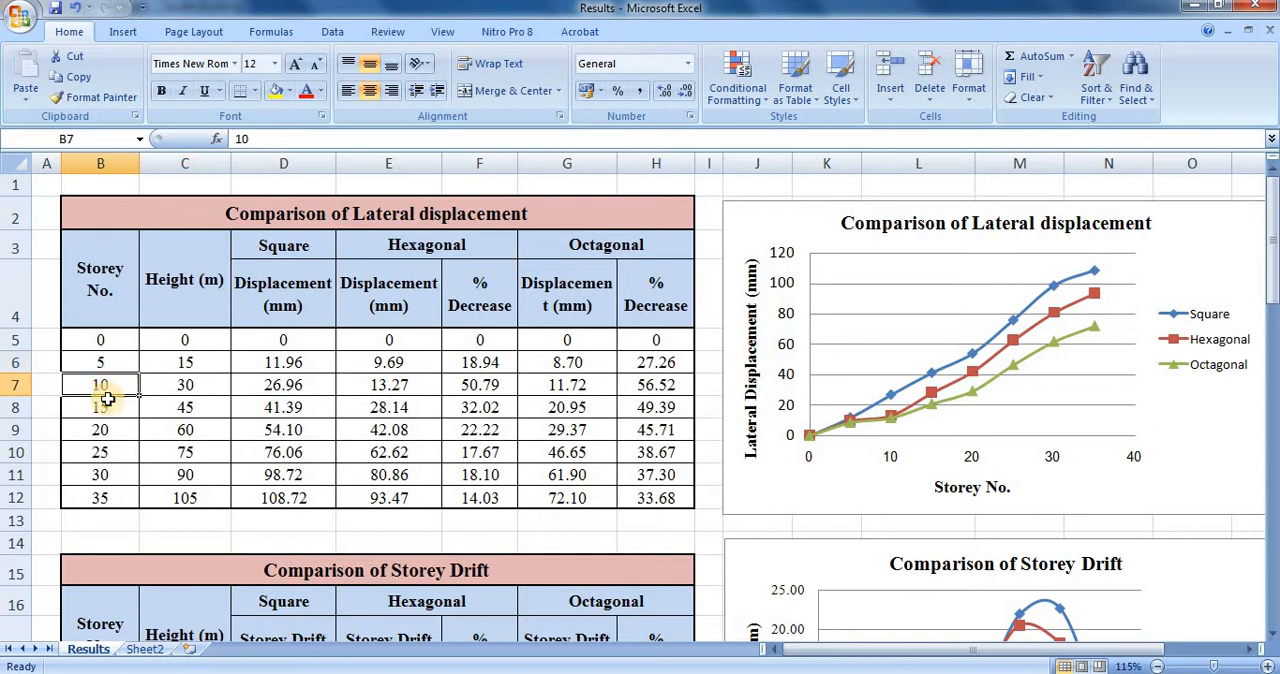
click(110, 408)
click(110, 452)
click(112, 498)
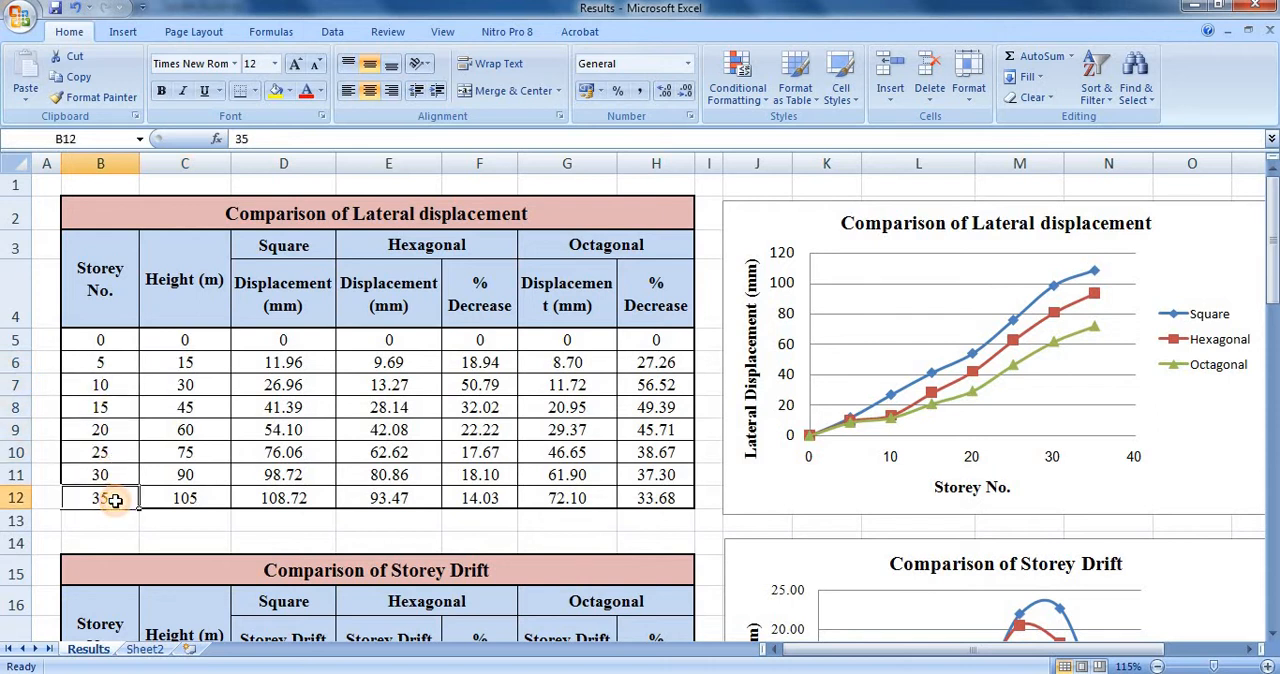
drag(112, 498, 108, 344)
click(106, 364)
click(106, 387)
click(108, 409)
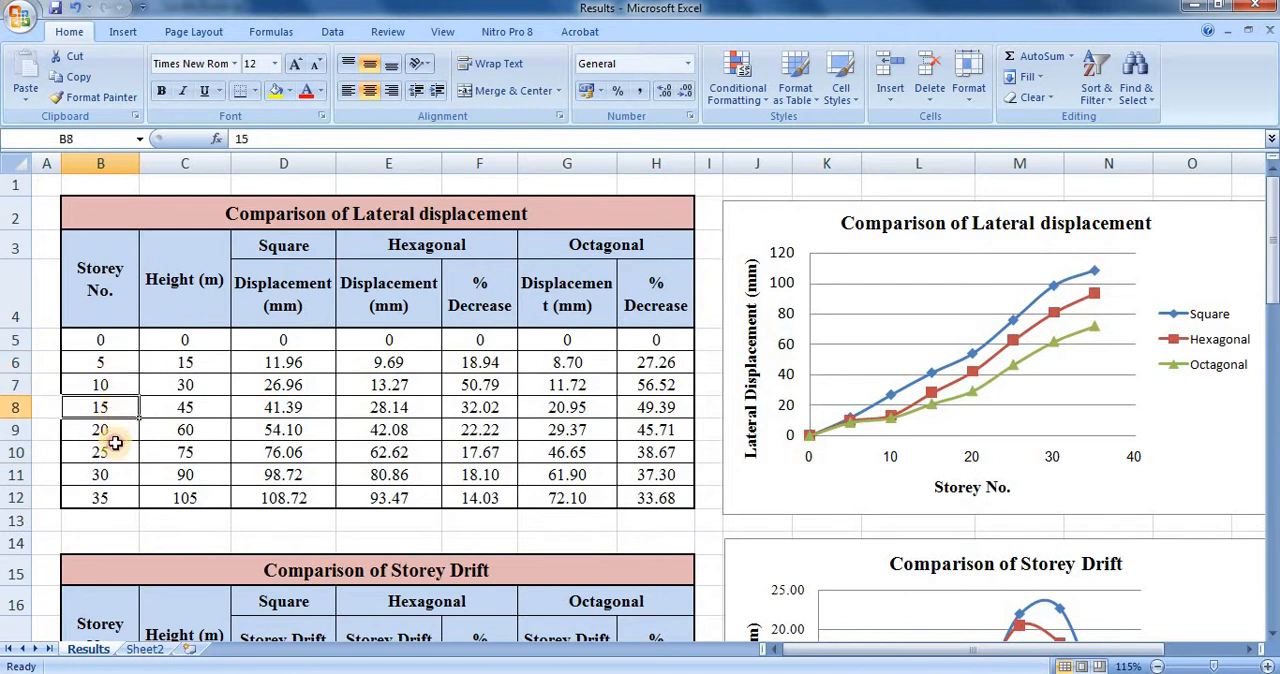
click(113, 434)
click(115, 456)
click(114, 481)
click(117, 516)
Review the Square building's displacement values for storeys 0 to 35 by selecting D5:D12.
click(297, 367)
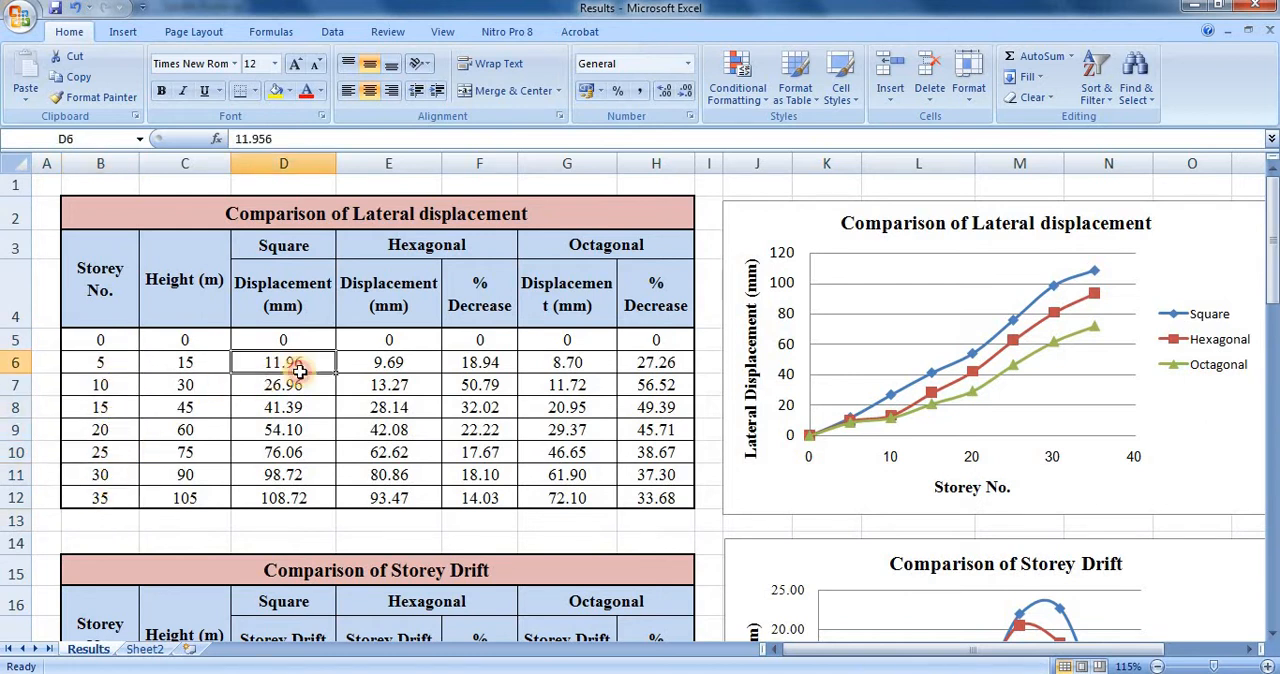
drag(299, 371, 303, 498)
click(300, 366)
drag(293, 340, 293, 503)
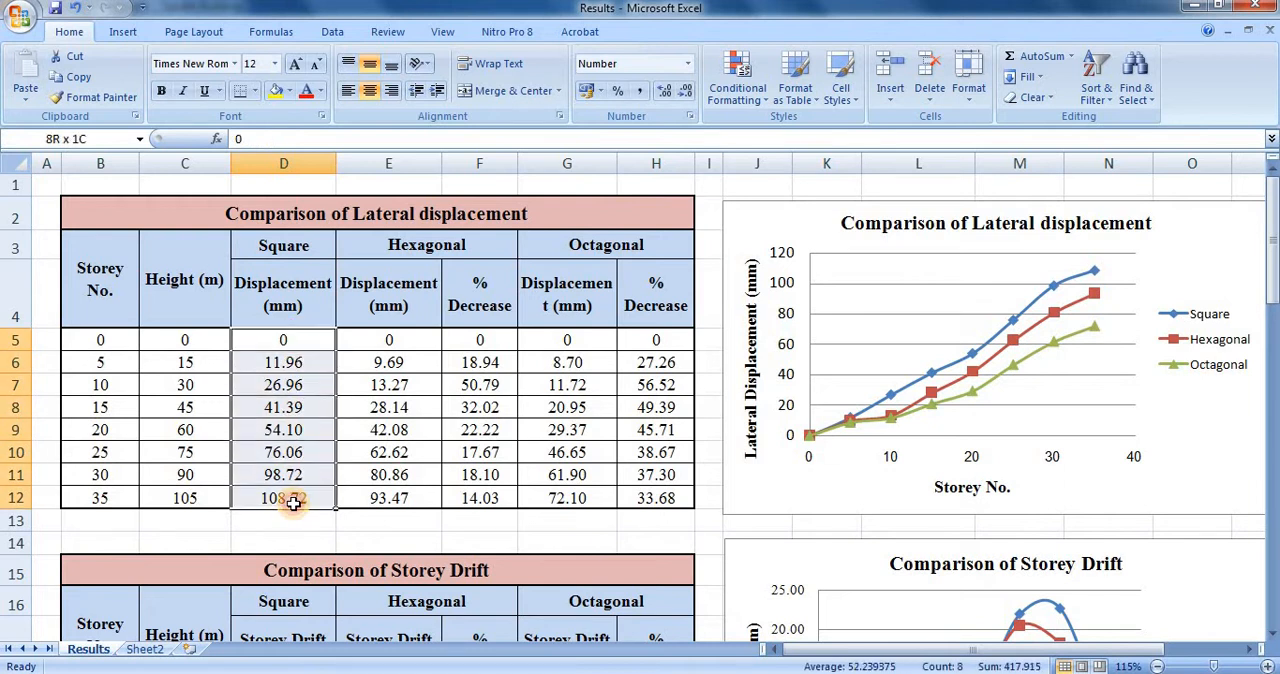
Review the Hexagonal displacements and percentage decrease, and the Octagonal displacements, in the lateral displacement table.
drag(369, 338, 369, 503)
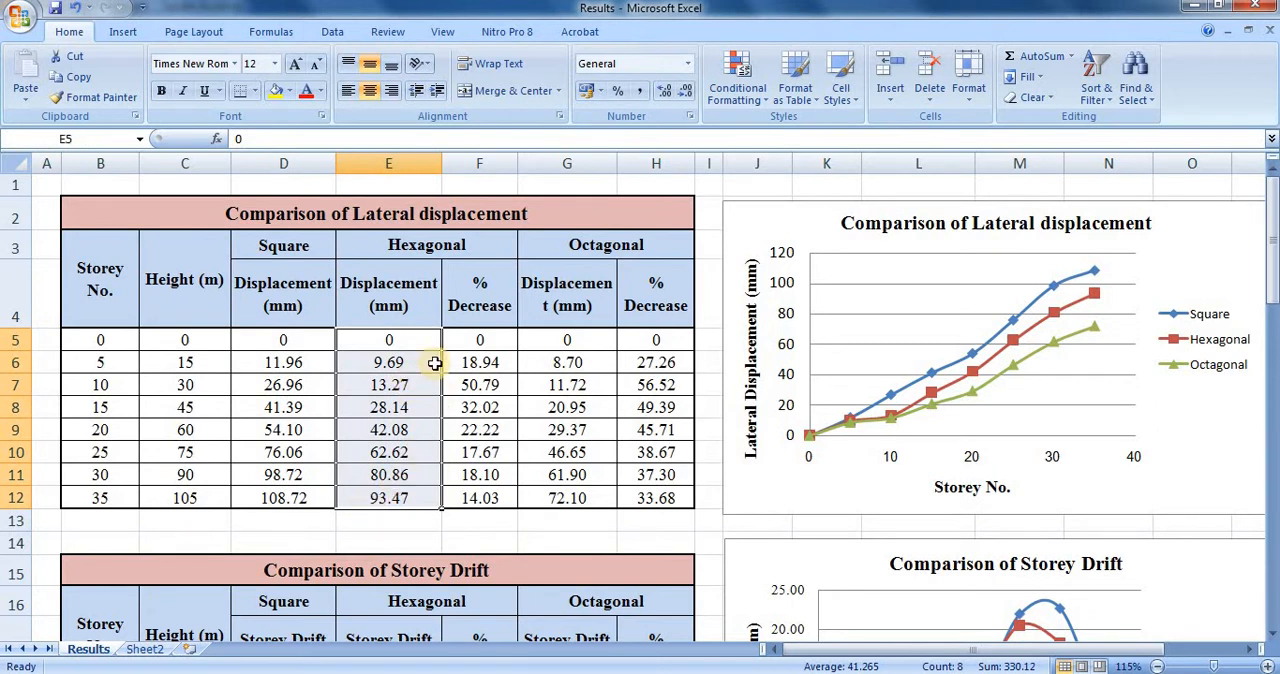
click(484, 361)
drag(487, 362, 484, 500)
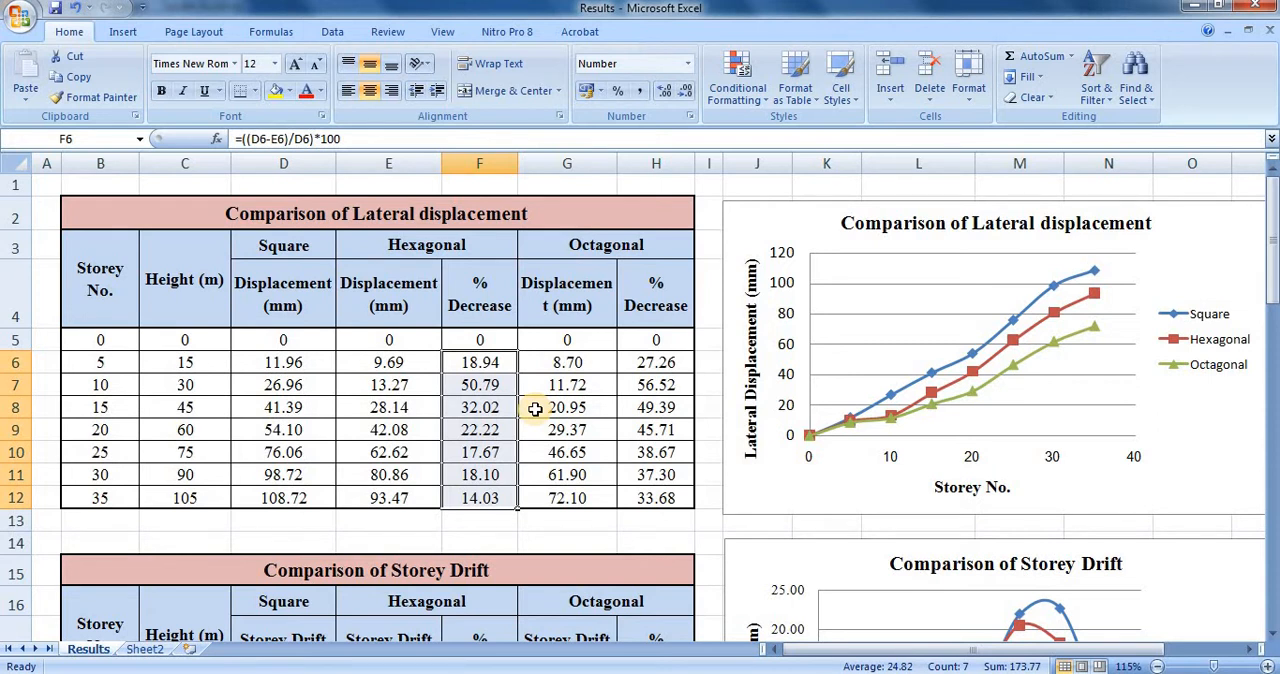
drag(566, 362, 560, 500)
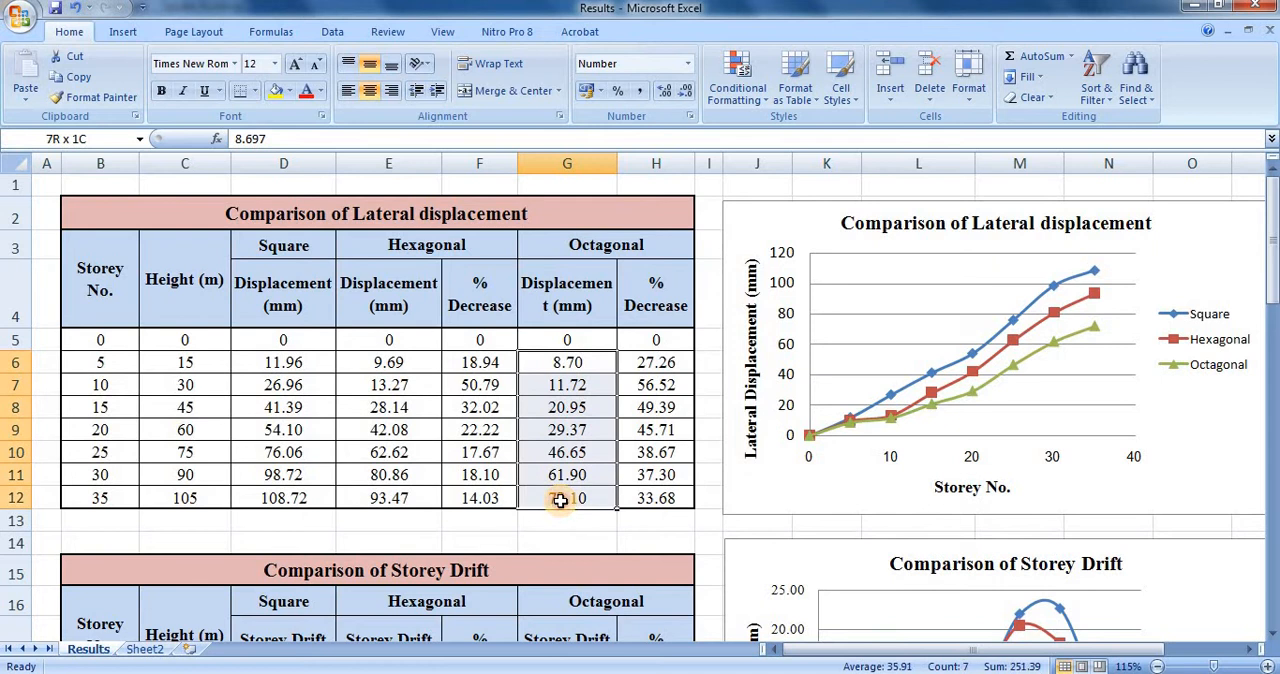
drag(571, 337, 575, 497)
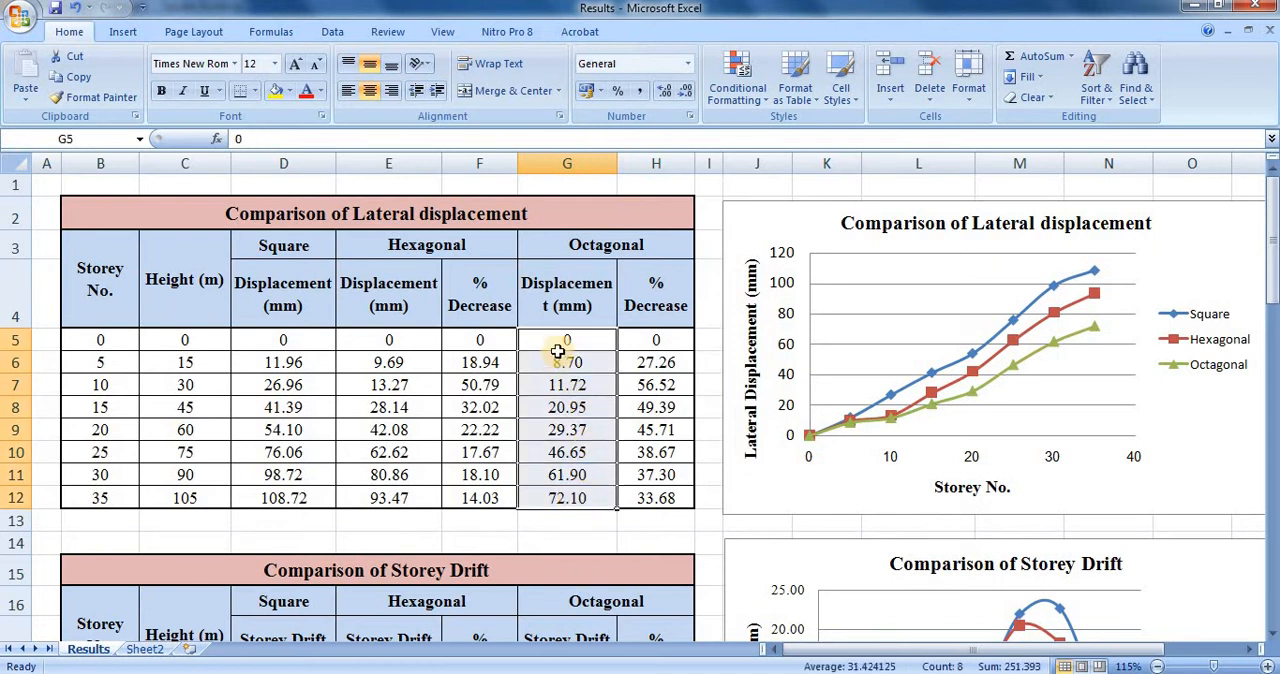
Compare the Square and Hexagonal displacements at storey 5, and highlight C6:H12 to compare the shapes with the chart.
click(297, 366)
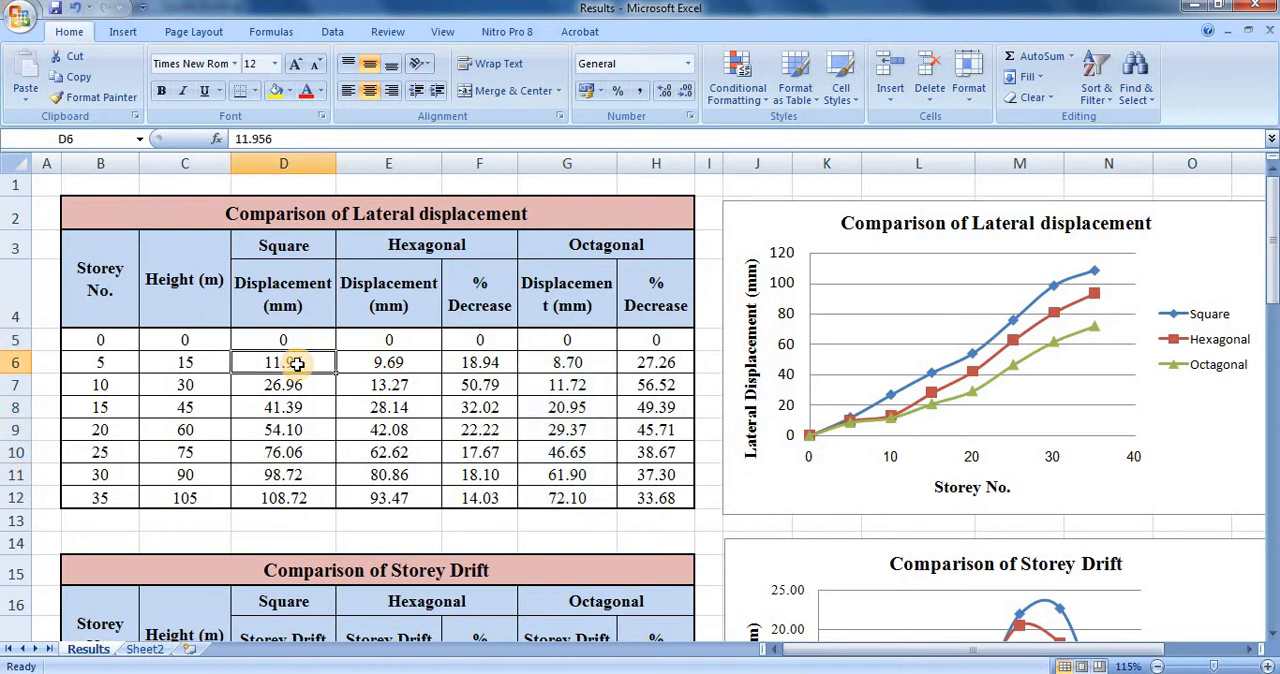
click(96, 362)
click(293, 360)
click(405, 366)
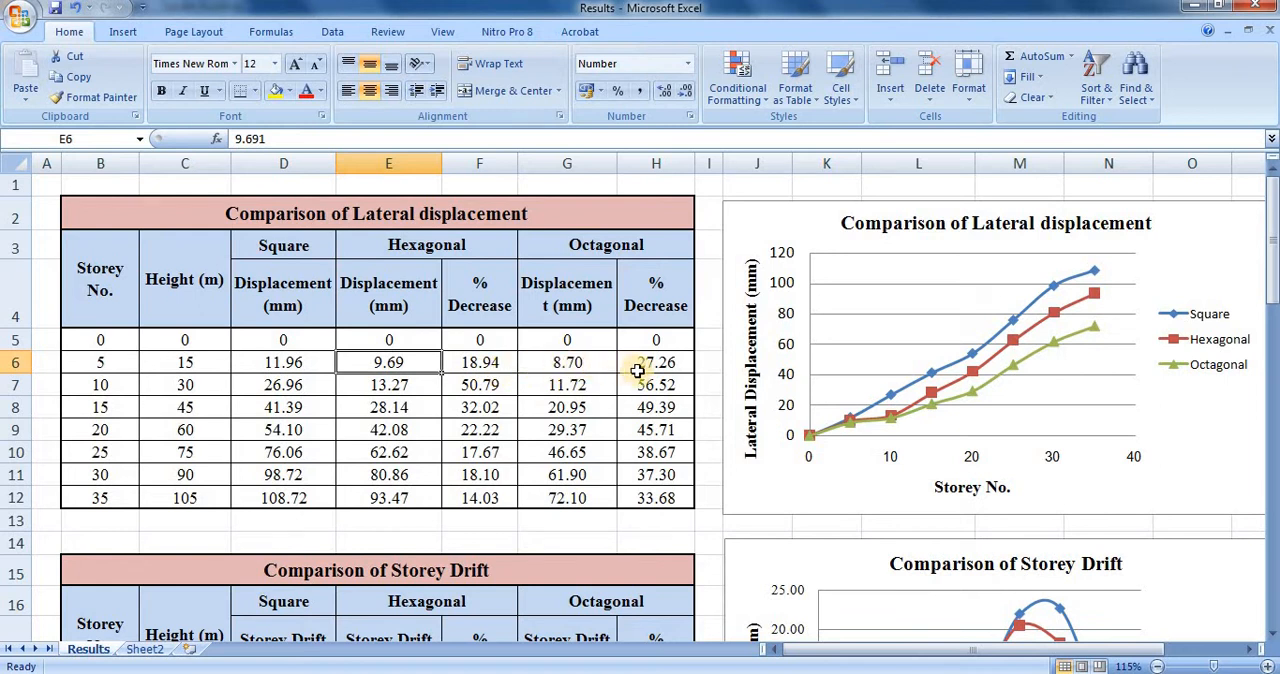
drag(186, 362, 665, 509)
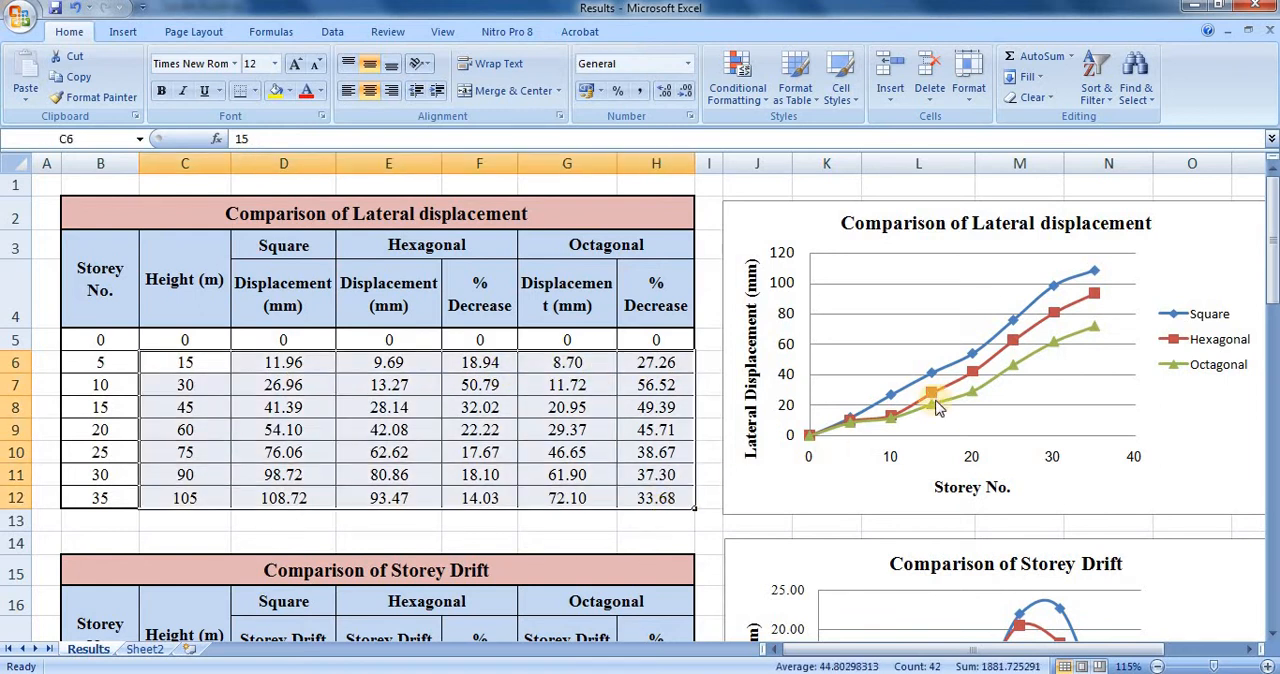
Look at the Comparison of Storey Drift table and trace the Square displacements at storeys 0, 5 and 10 behind it.
scroll(413, 393, down, 3)
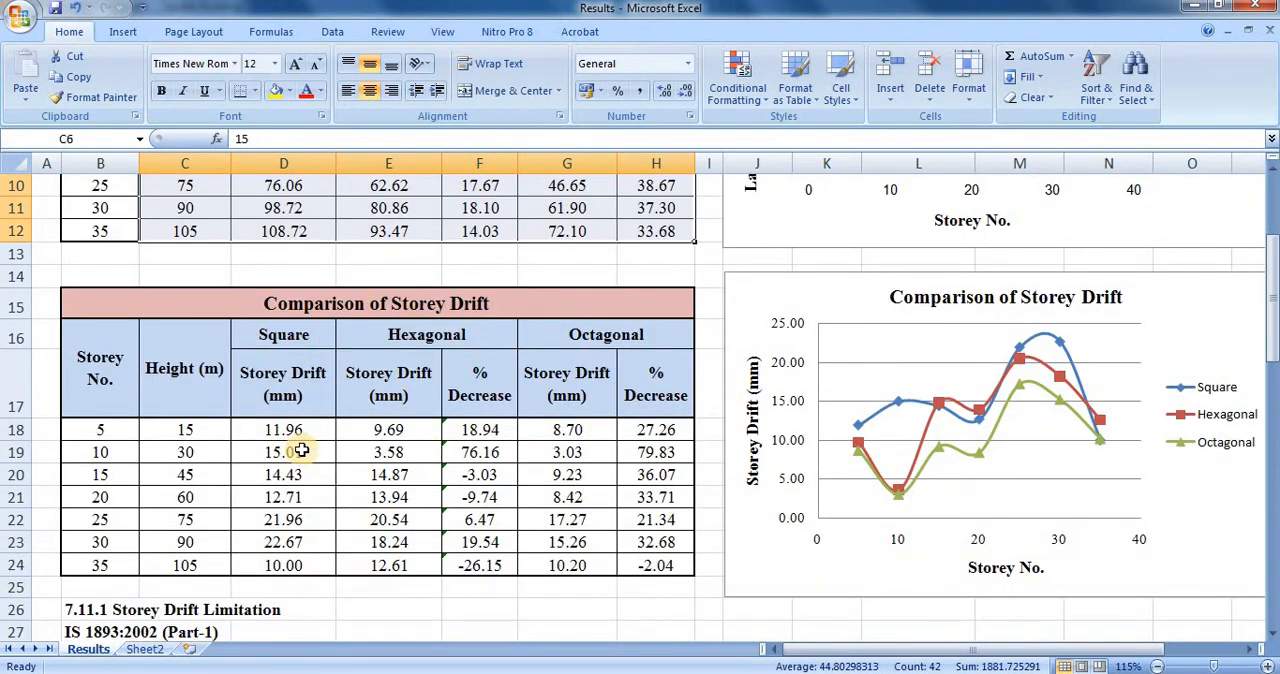
scroll(268, 437, up, 3)
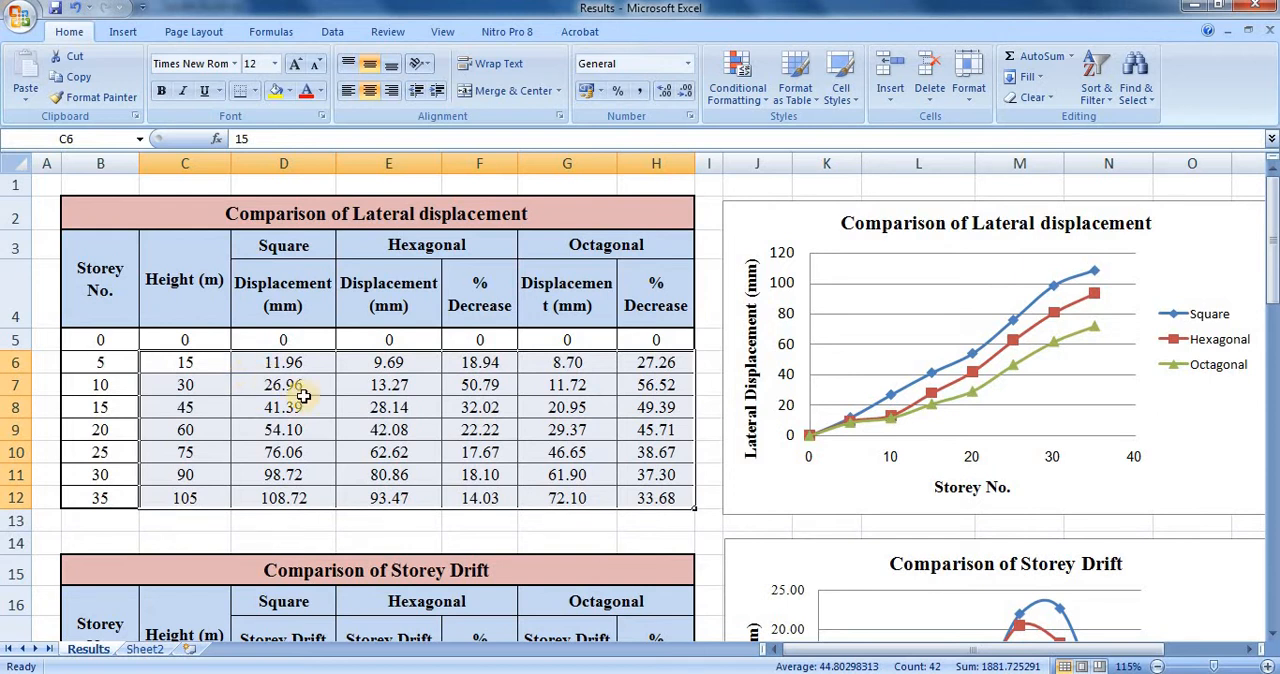
click(318, 362)
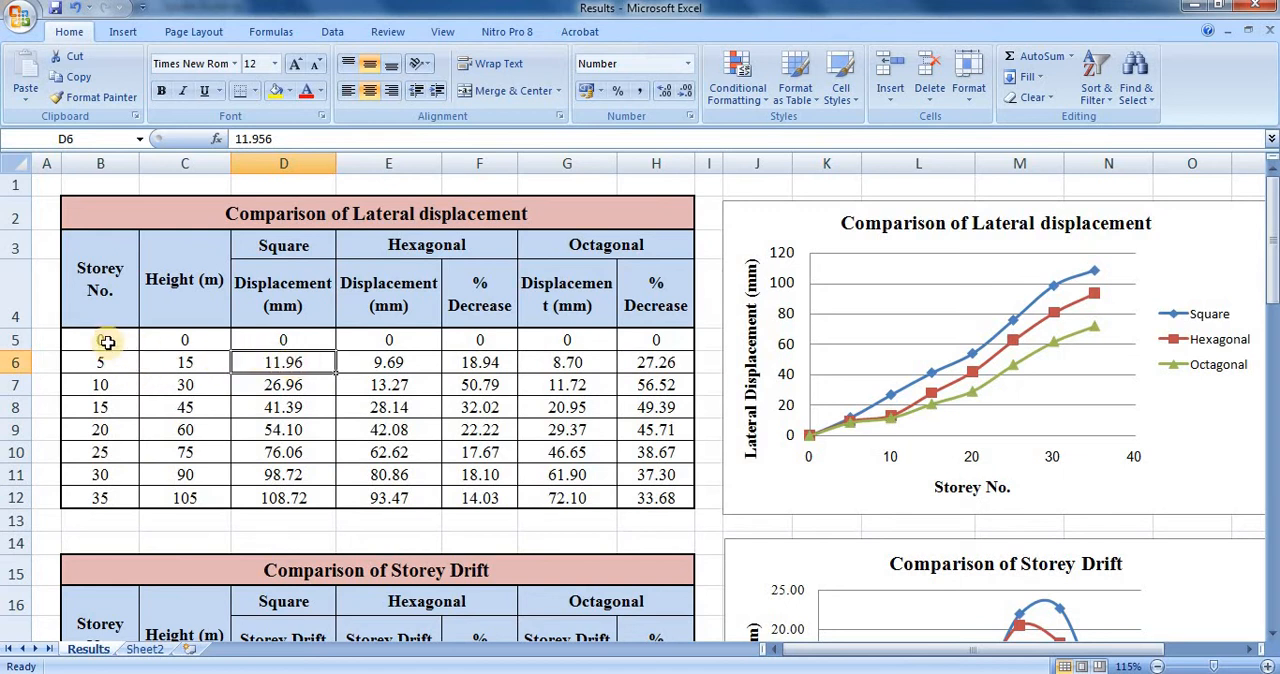
drag(100, 338, 283, 338)
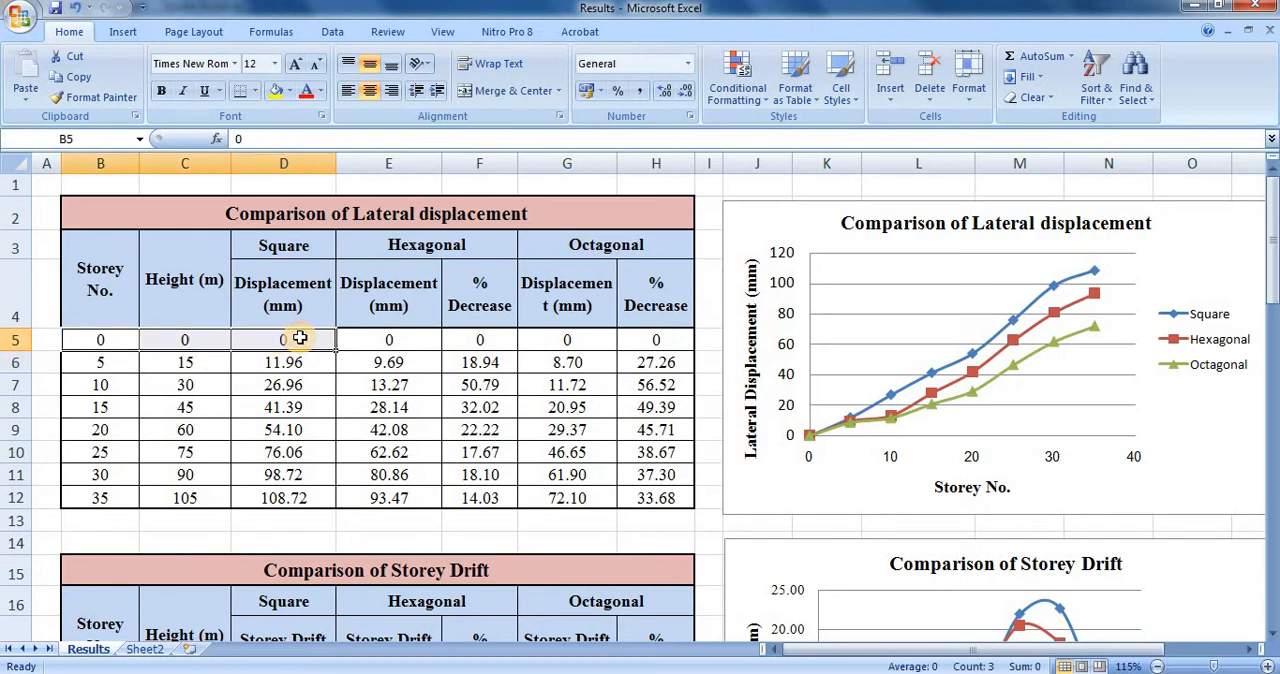
click(292, 366)
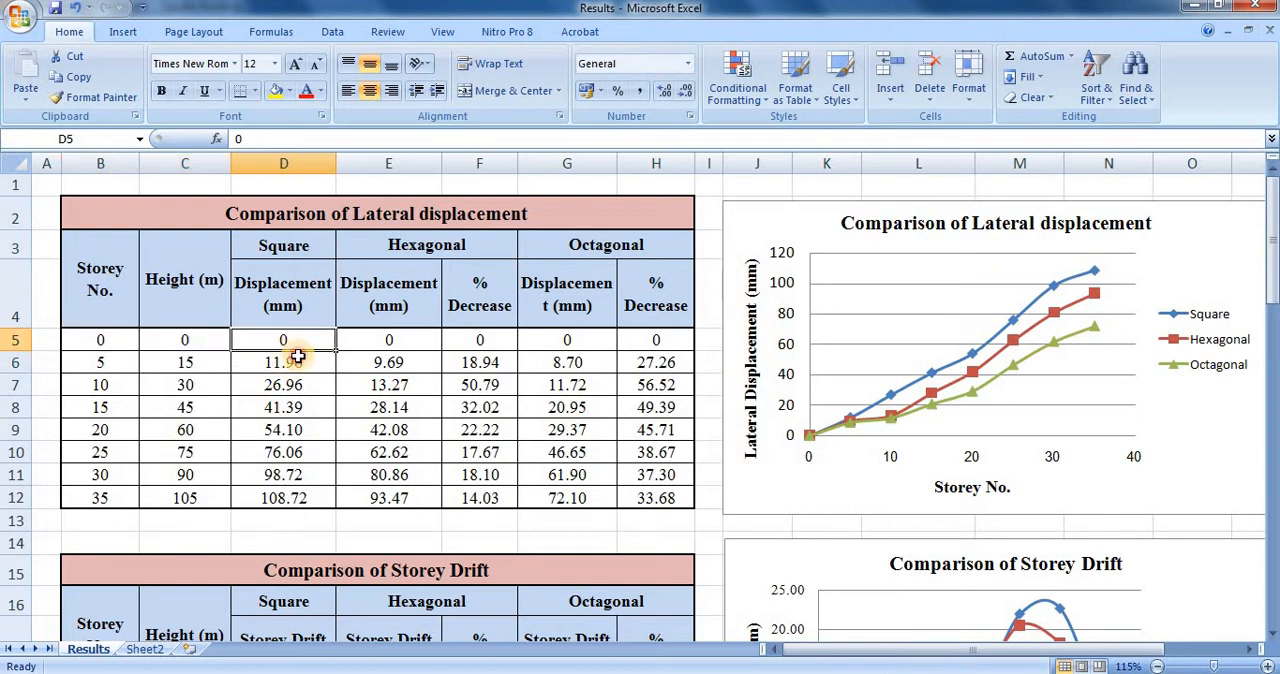
scroll(304, 330, down, 1)
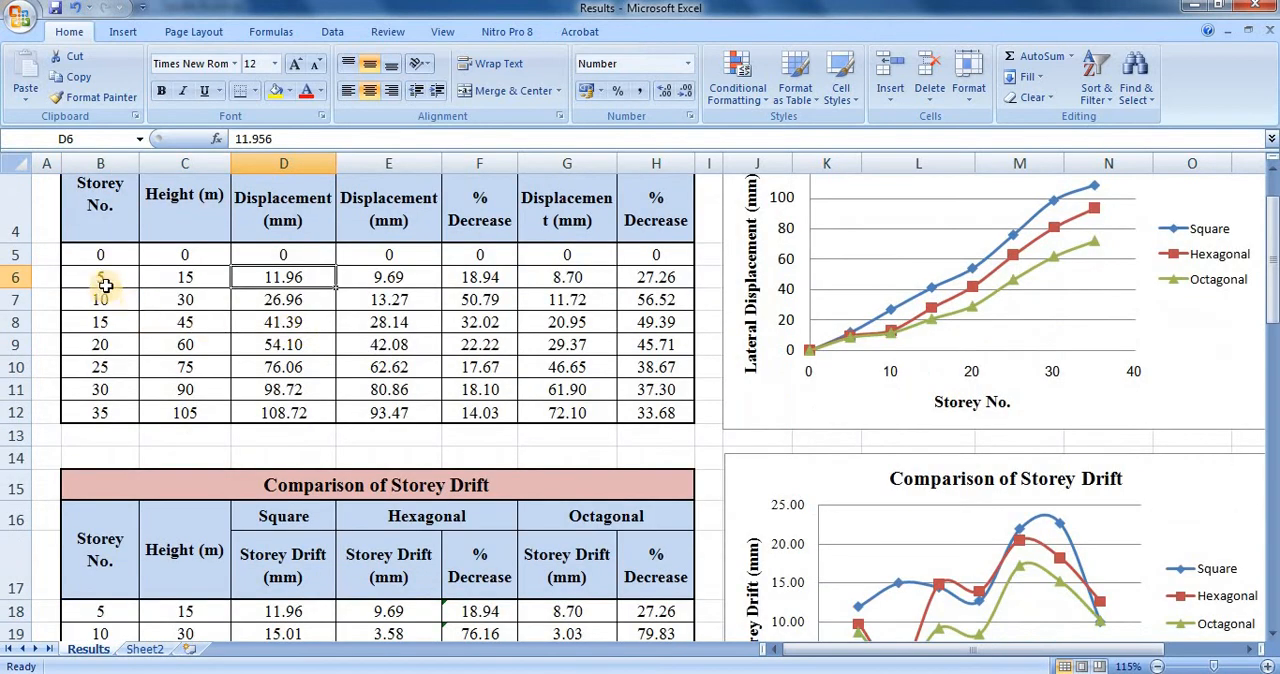
drag(112, 274, 289, 300)
click(293, 293)
click(296, 276)
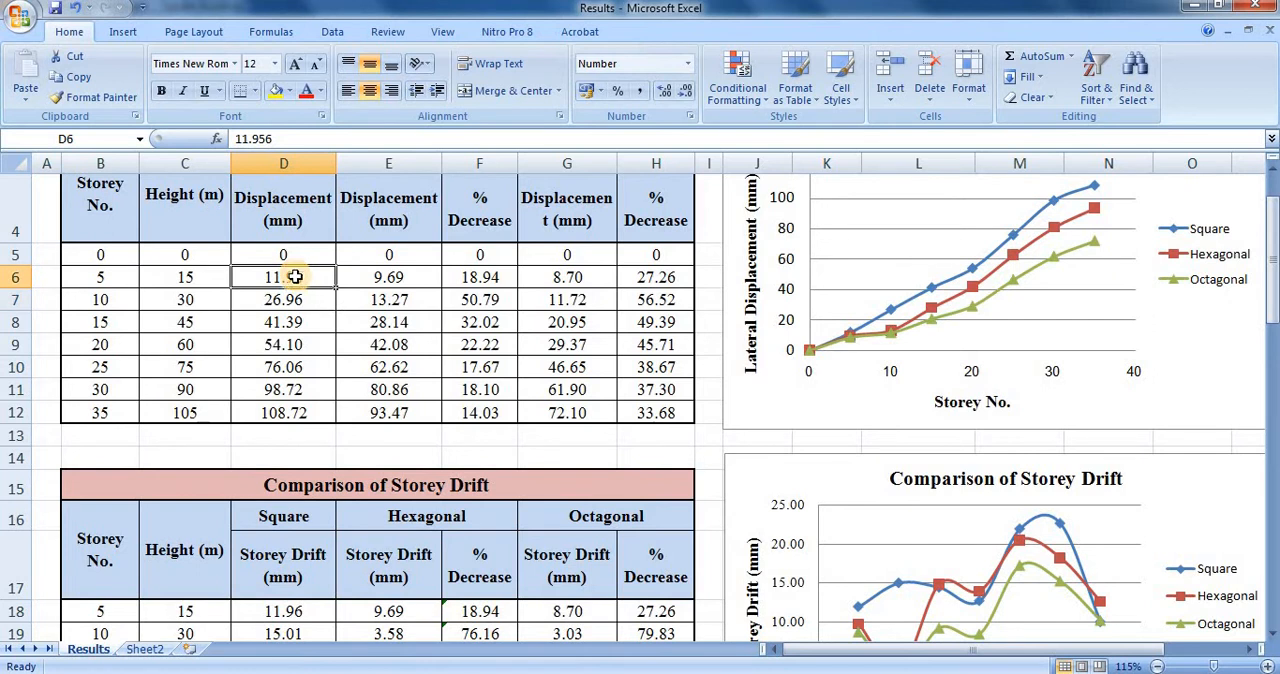
Inspect the Square storey drift formulas in D18 and D19 against their displacement cells, leaving both formulas unedited.
scroll(296, 276, down, 2)
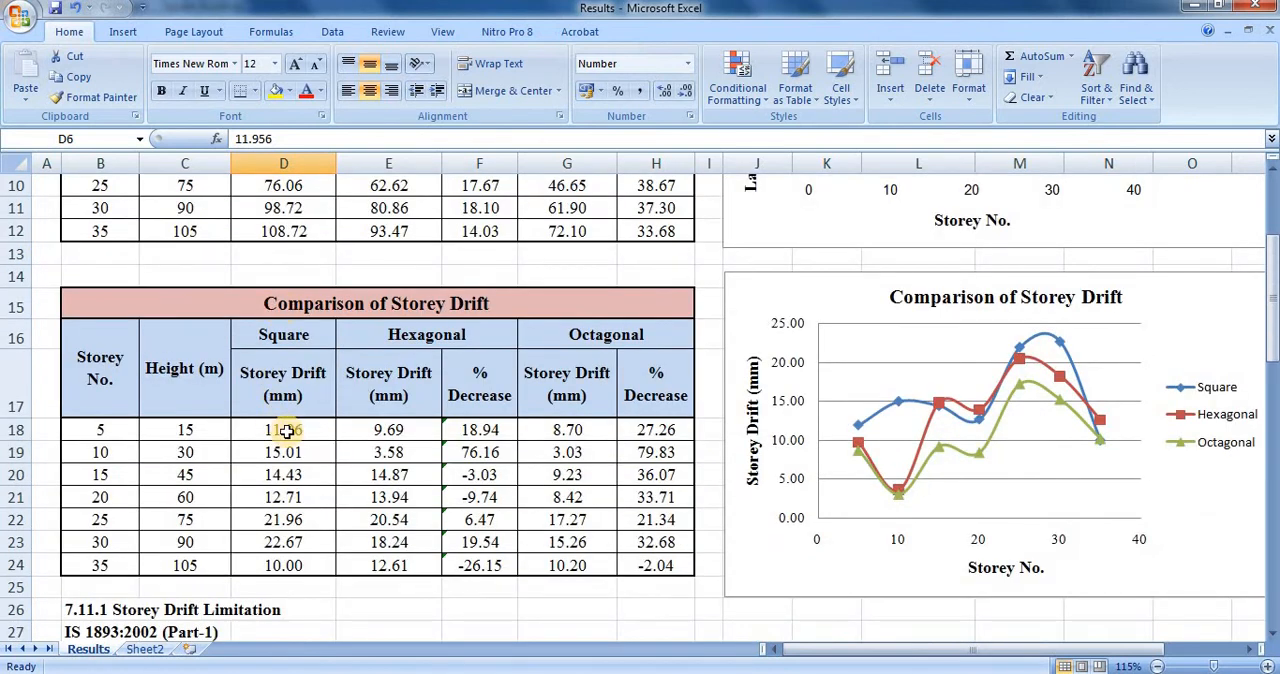
double_click(287, 430)
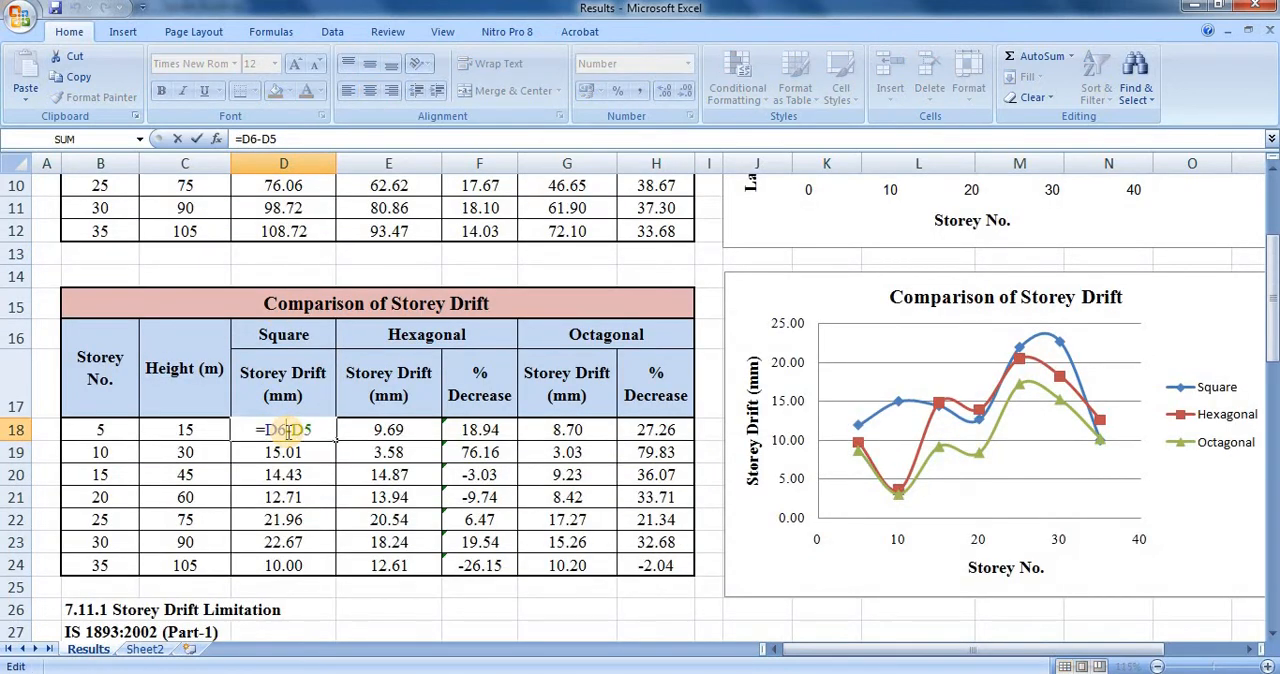
key(Escape)
double_click(283, 452)
scroll(326, 479, up, 3)
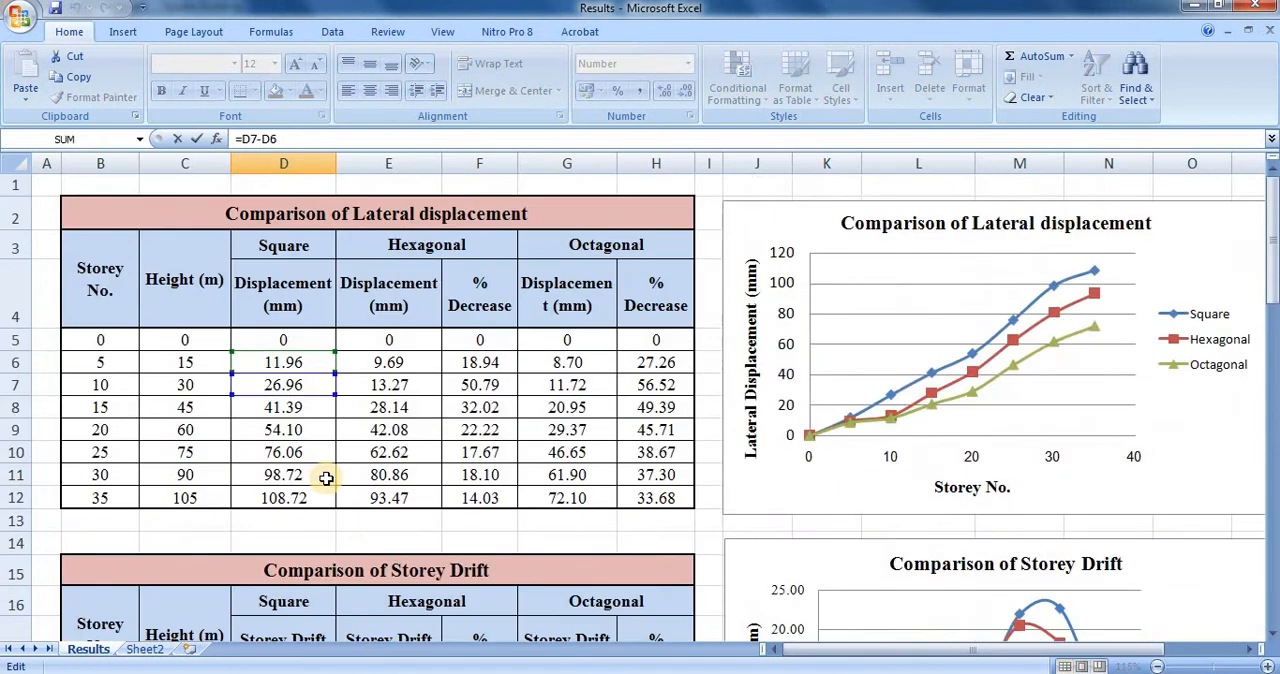
scroll(326, 460, down, 2)
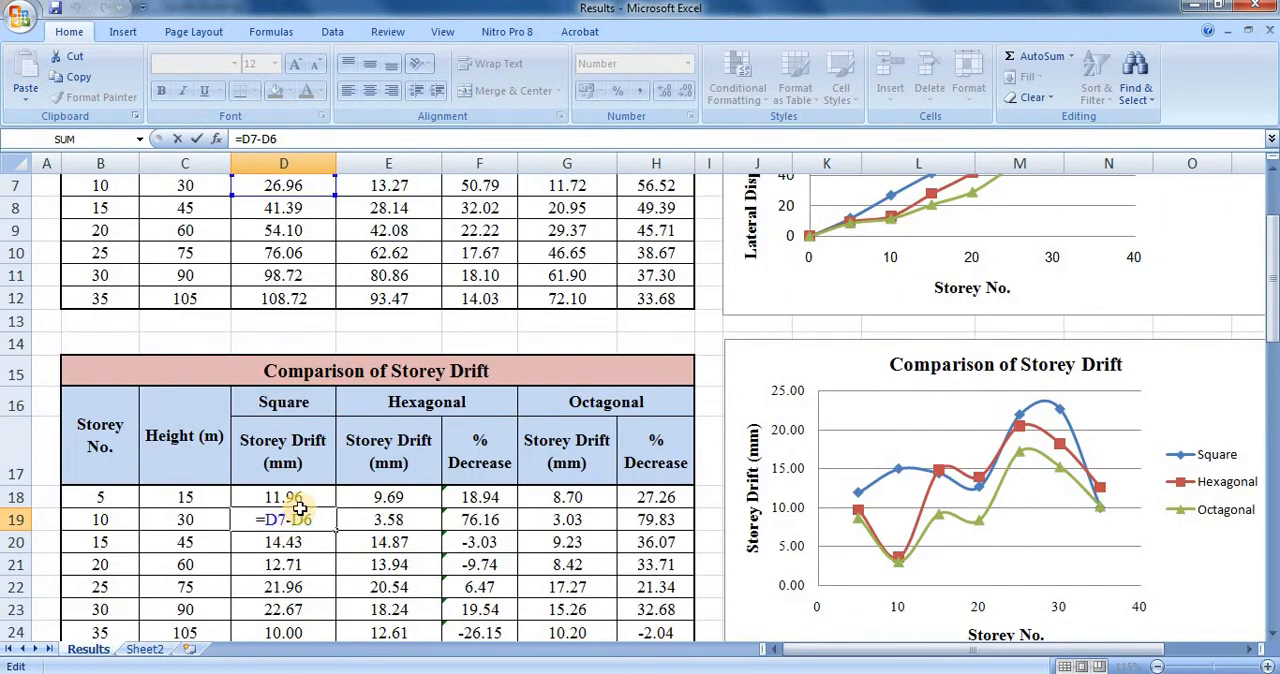
scroll(299, 510, up, 2)
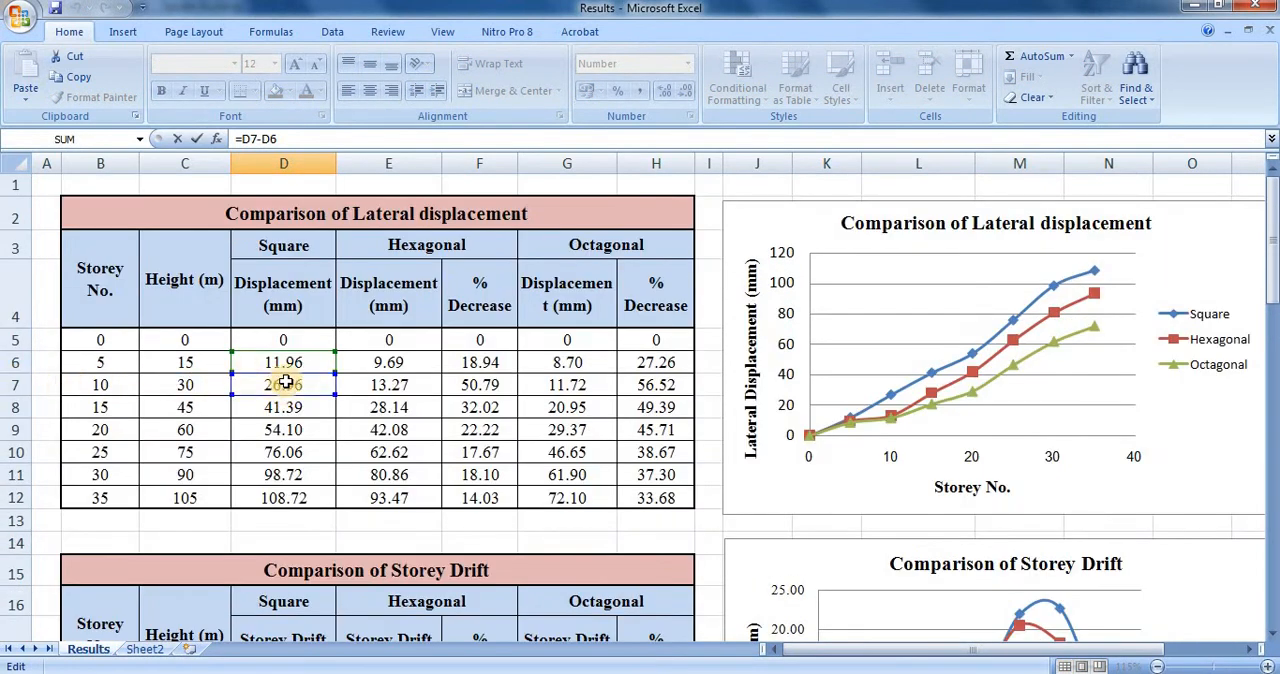
scroll(285, 400, down, 3)
key(Escape)
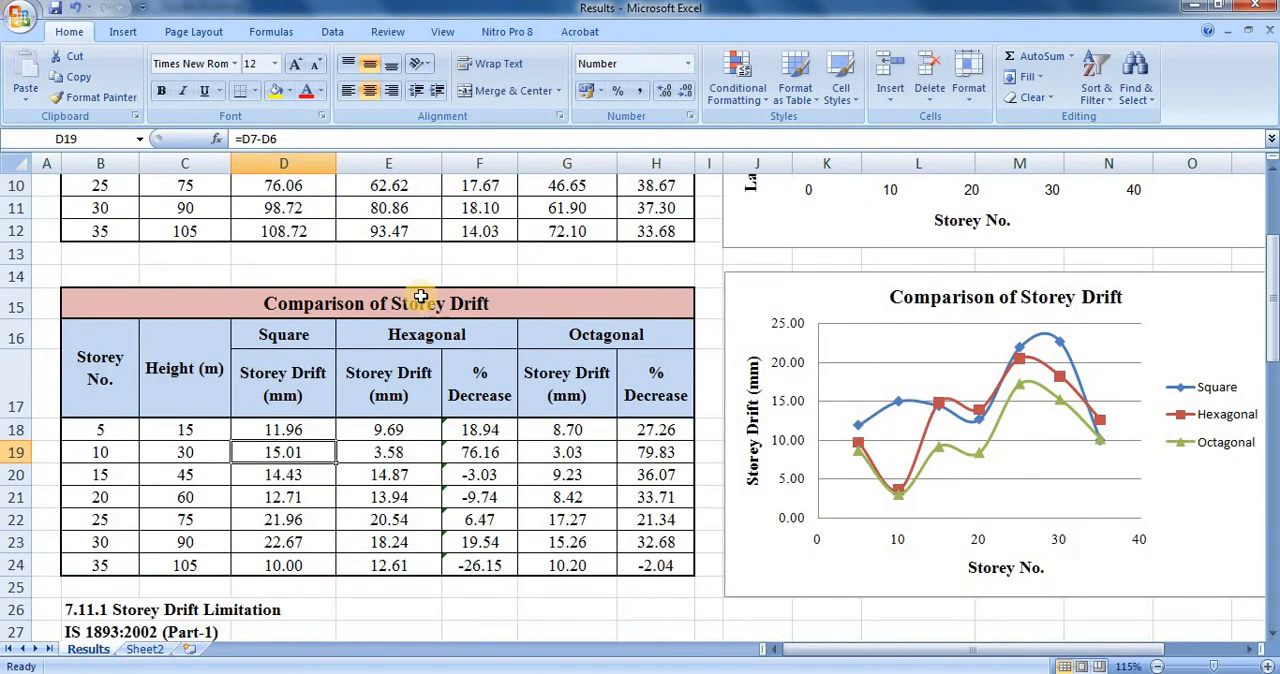
Review the IS 1893:2002 storey drift limitation clause and the permissible storey drift calculation below the drift table.
scroll(345, 445, down, 2)
scroll(355, 425, down, 1)
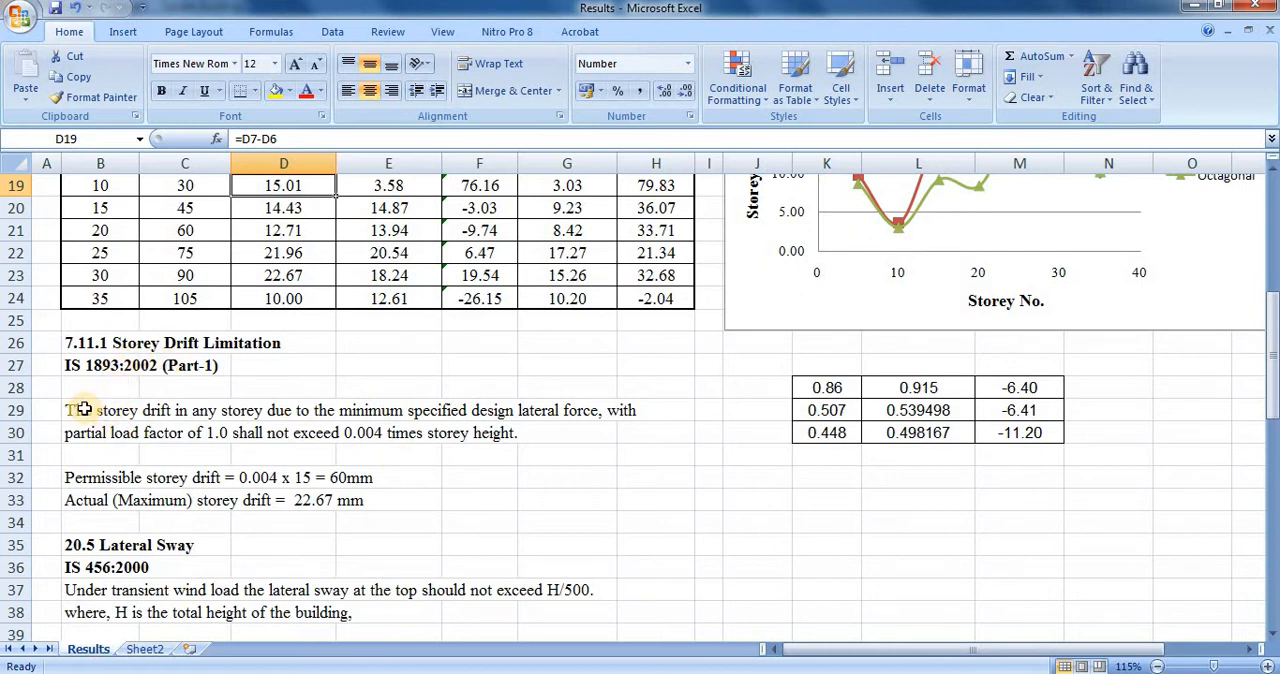
drag(84, 410, 625, 429)
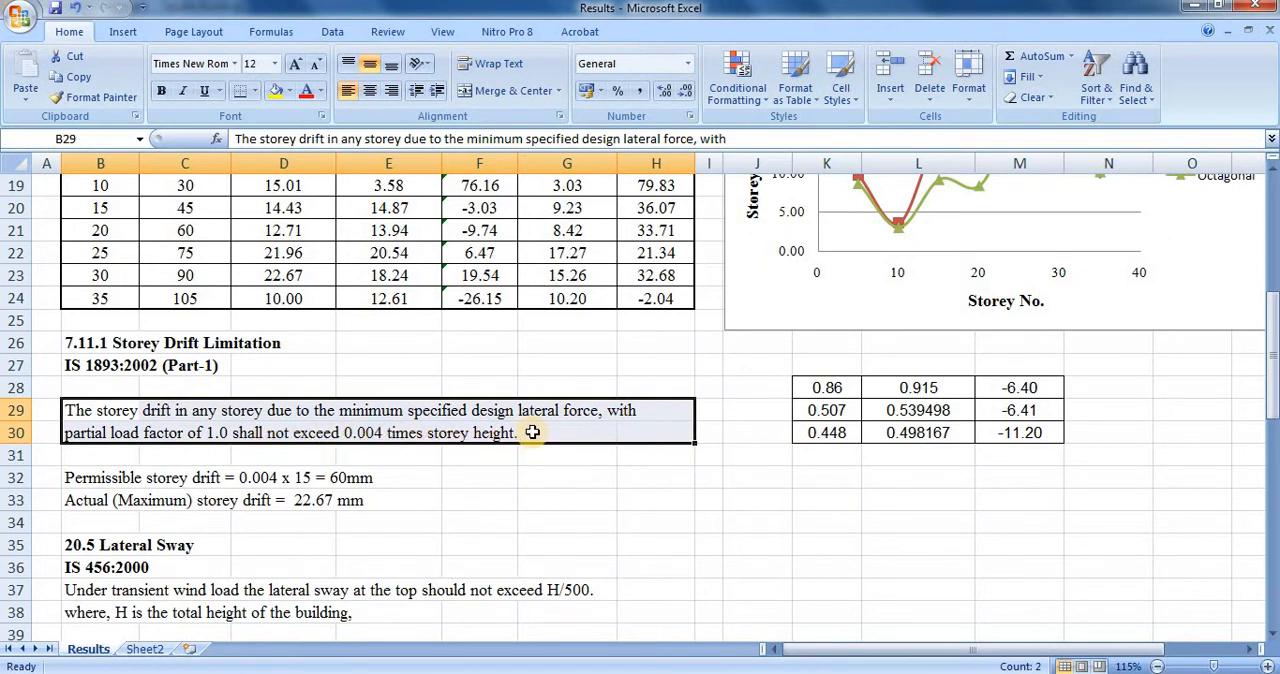
click(372, 499)
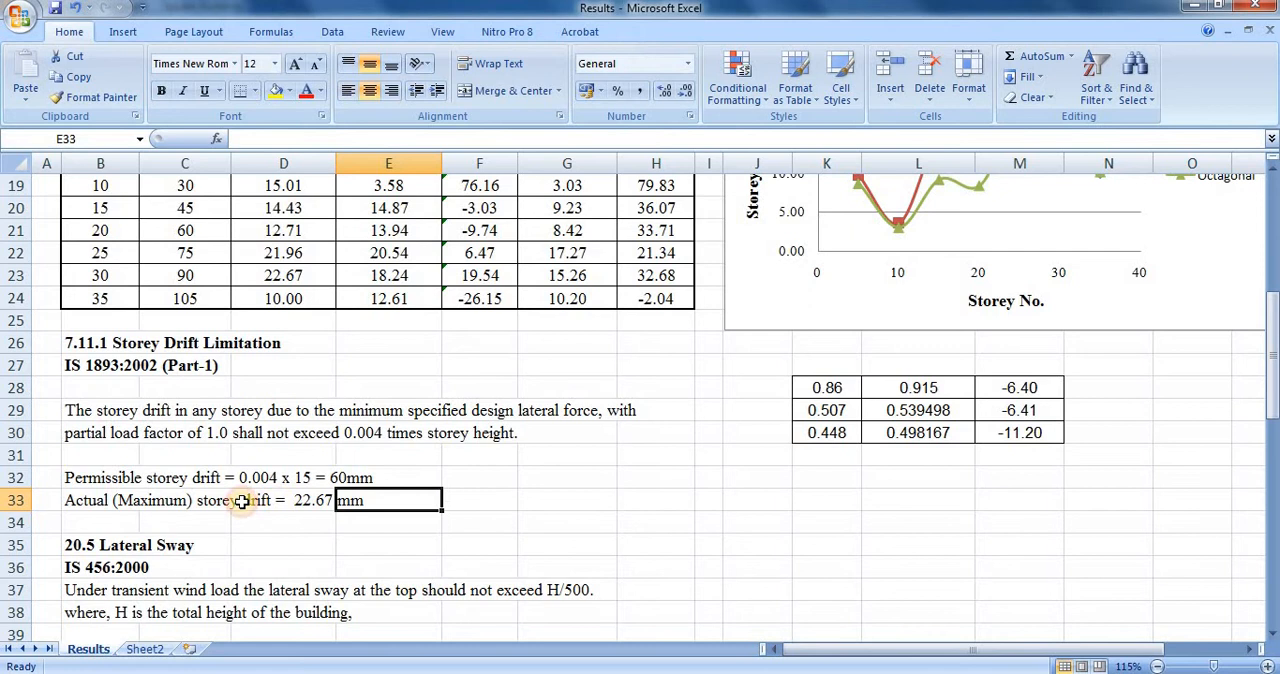
click(110, 477)
drag(188, 481, 310, 479)
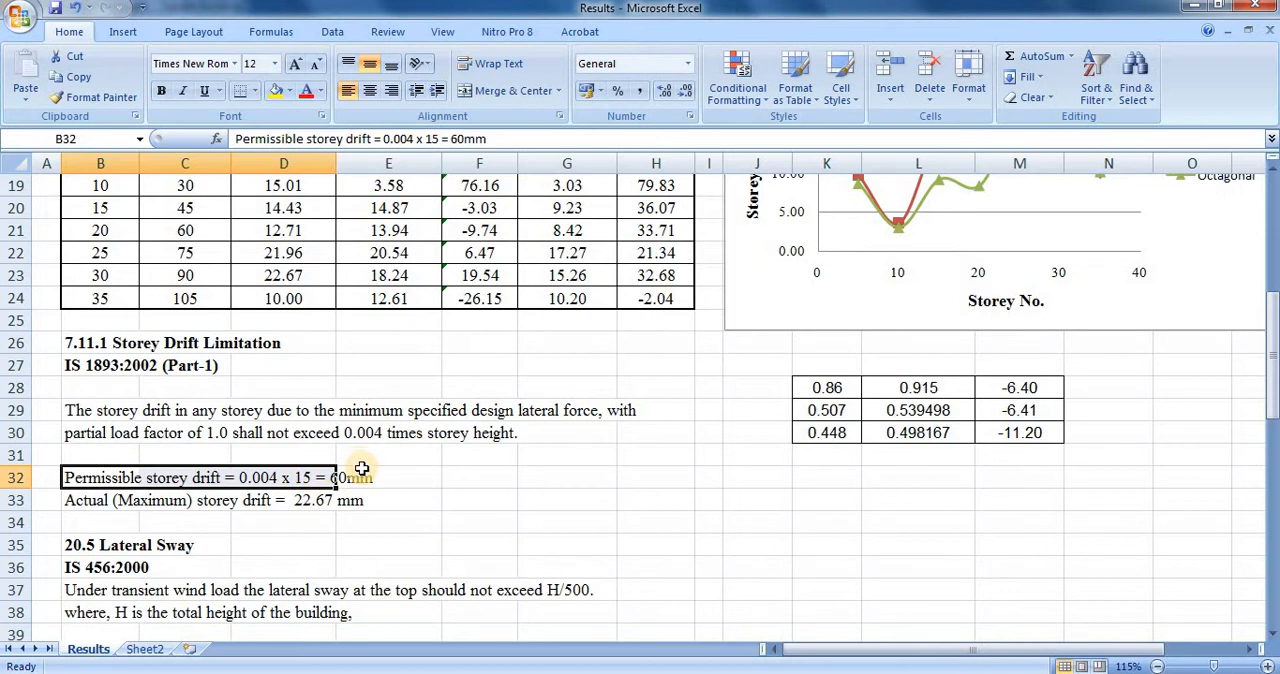
Trace the storey height used in the permissible storey drift calculation back to the storey intervals in the Comparison of Storey Drift table.
scroll(362, 467, up, 1)
scroll(352, 440, down, 1)
scroll(340, 430, up, 1)
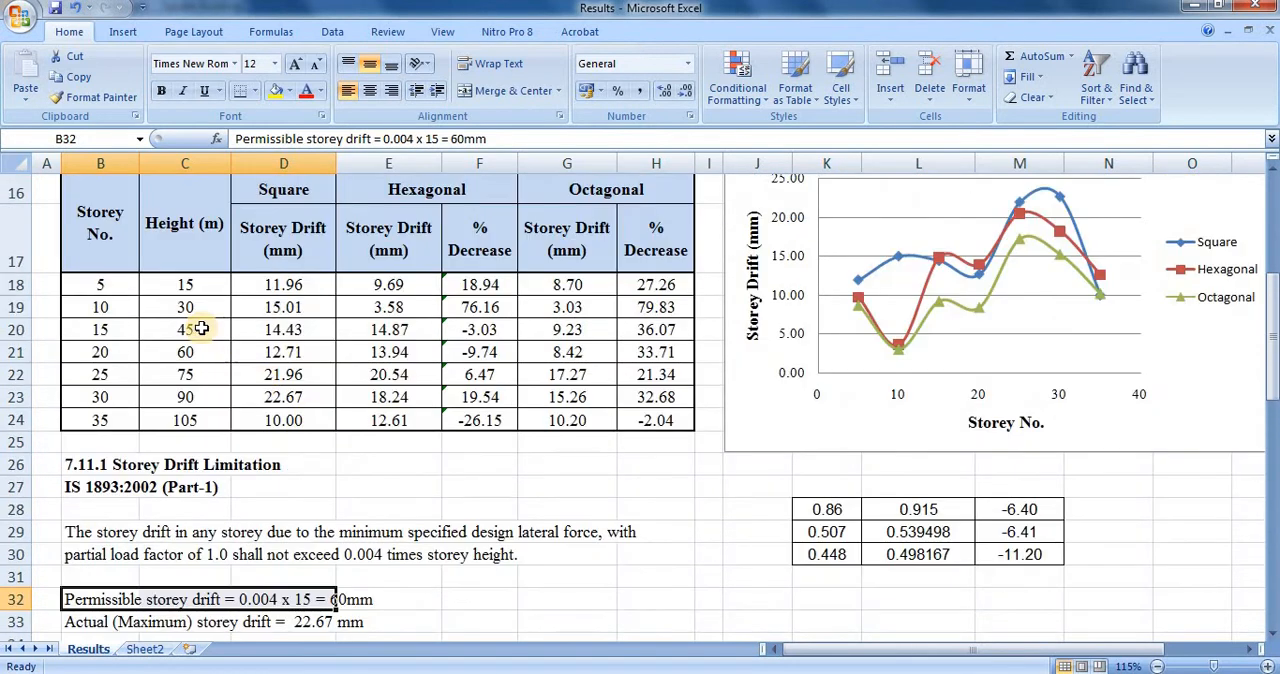
click(100, 307)
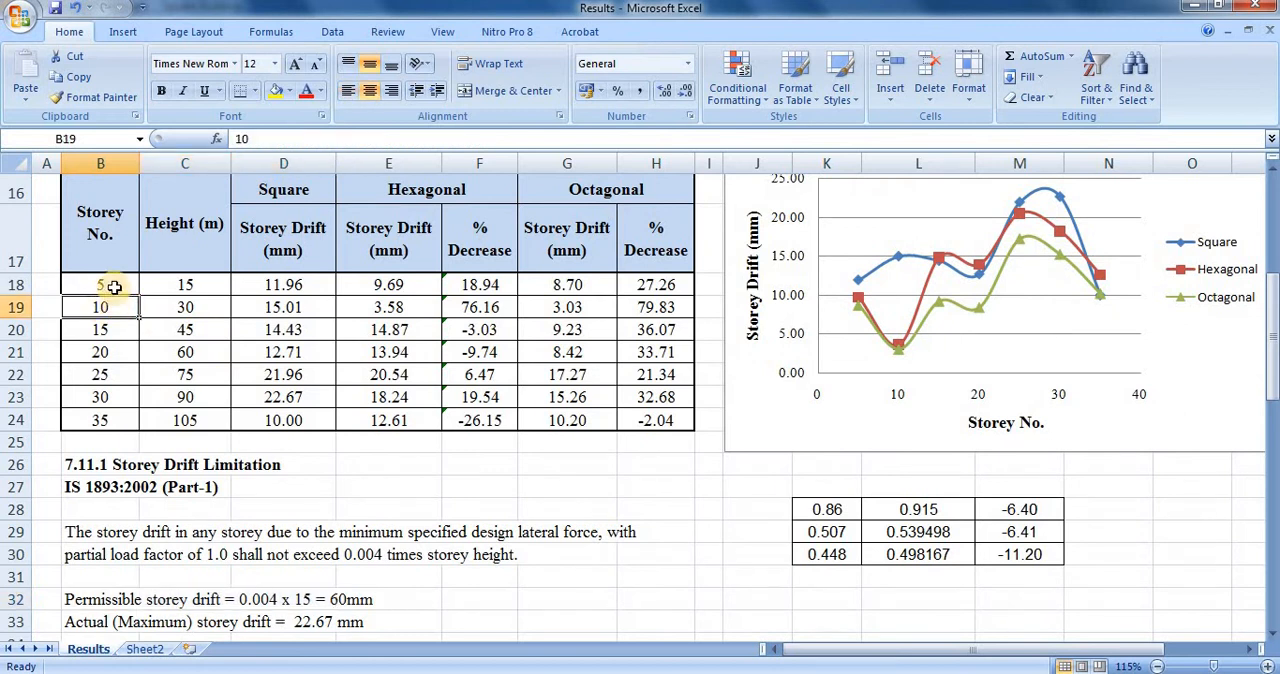
scroll(355, 385, down, 5)
scroll(358, 405, up, 1)
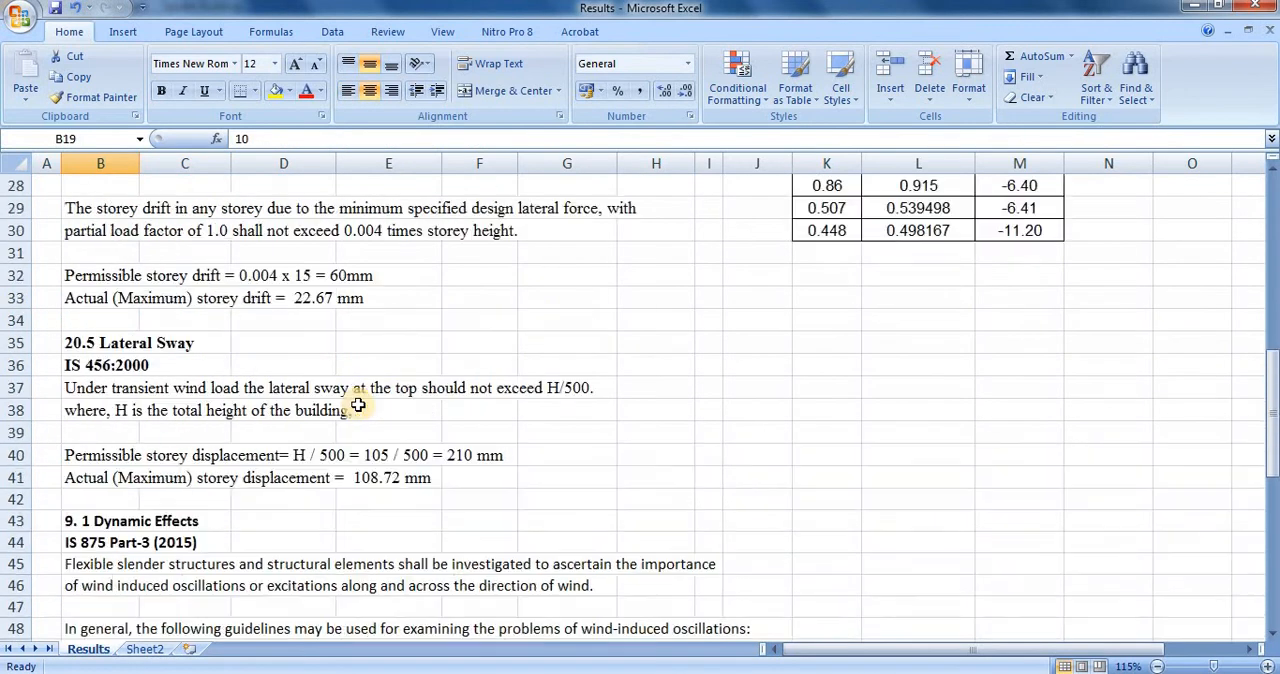
scroll(358, 405, up, 1)
click(307, 343)
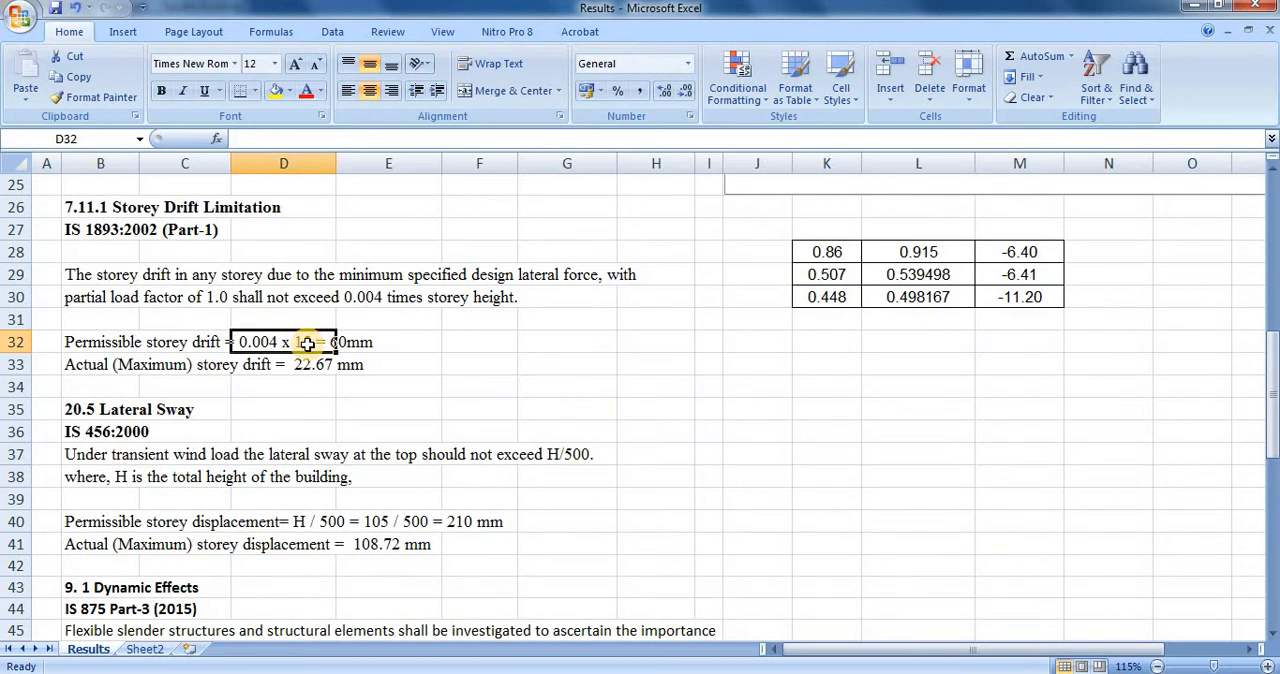
click(351, 346)
click(423, 391)
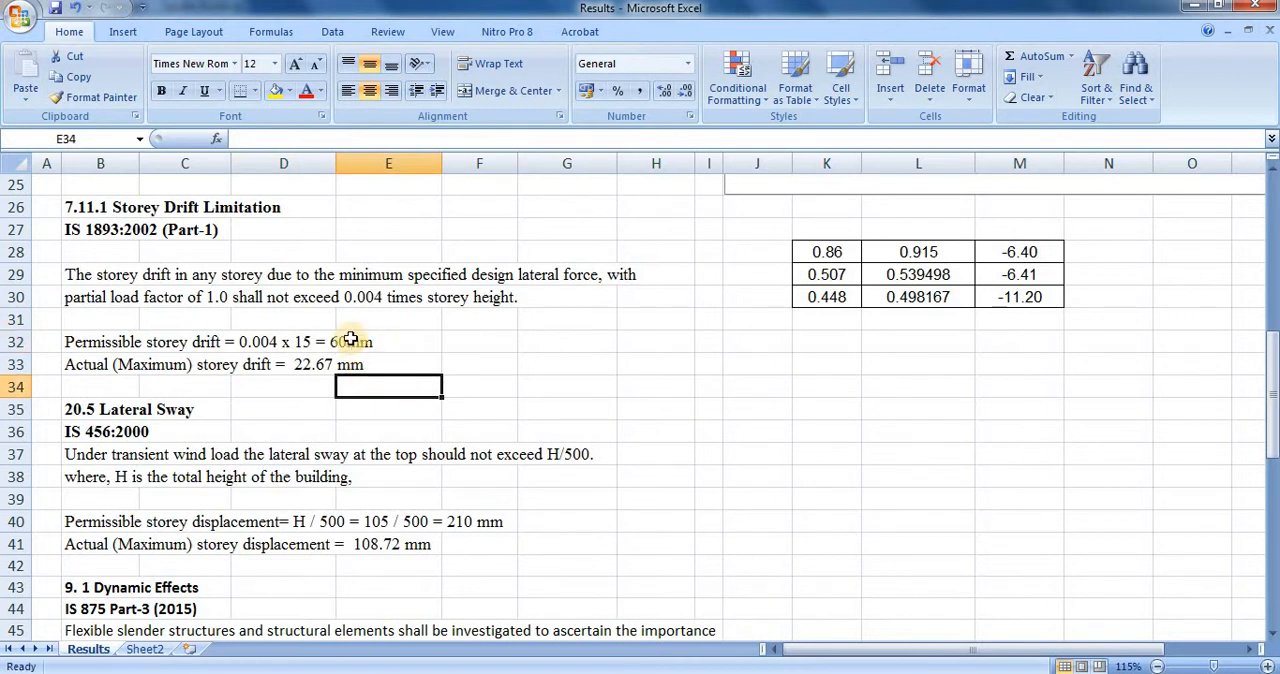
Trace the actual maximum storey drift in row 33 to the Square value at storey 30 and compare it with the permissible drift.
click(83, 368)
scroll(343, 401, up, 5)
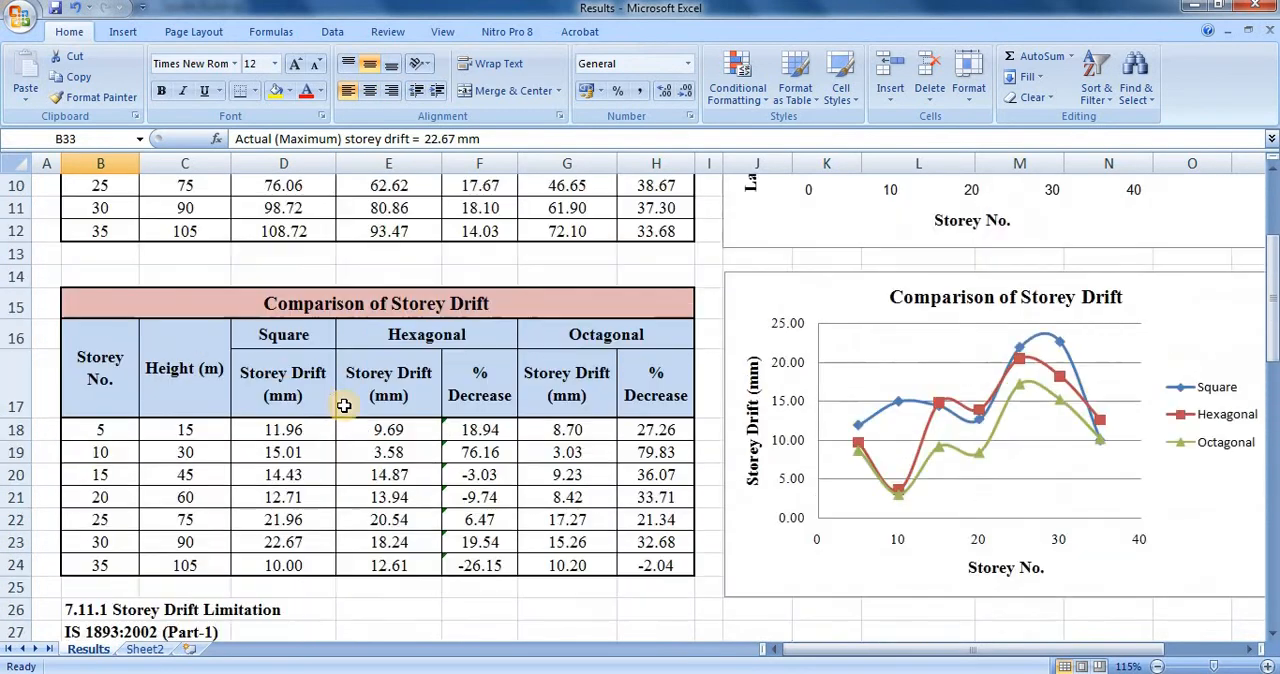
scroll(343, 405, down, 2)
click(322, 398)
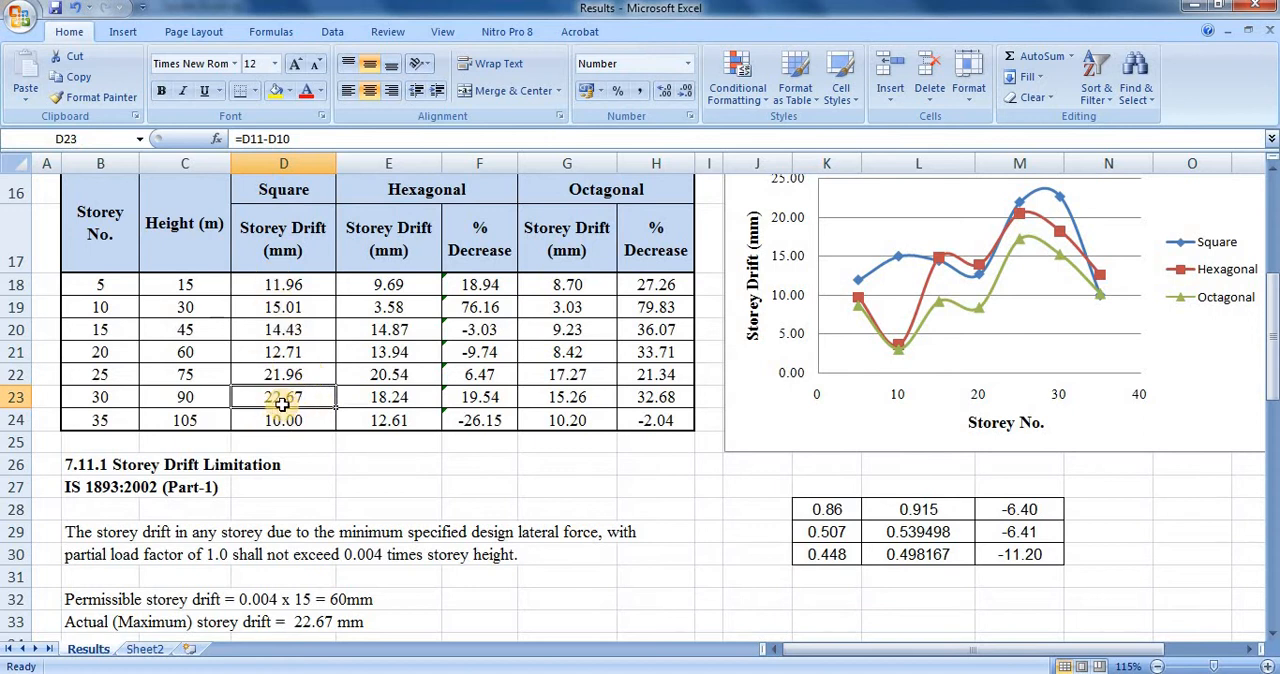
scroll(320, 400, down, 4)
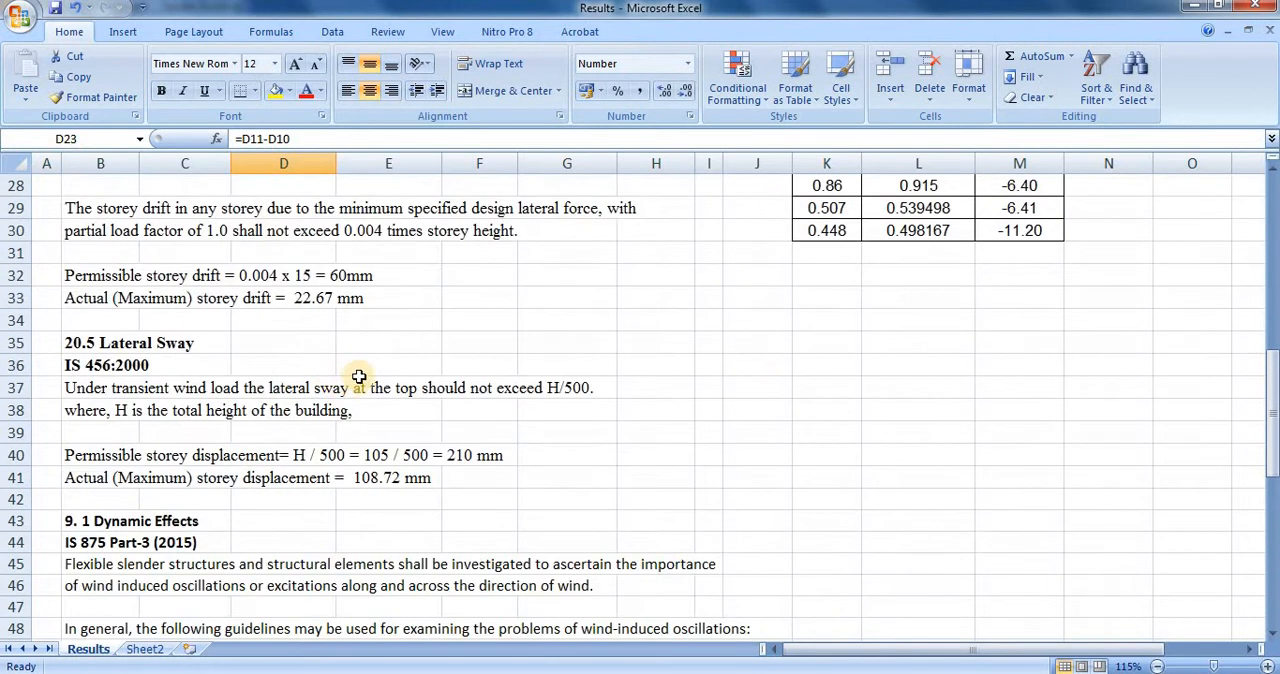
click(325, 300)
scroll(385, 349, up, 1)
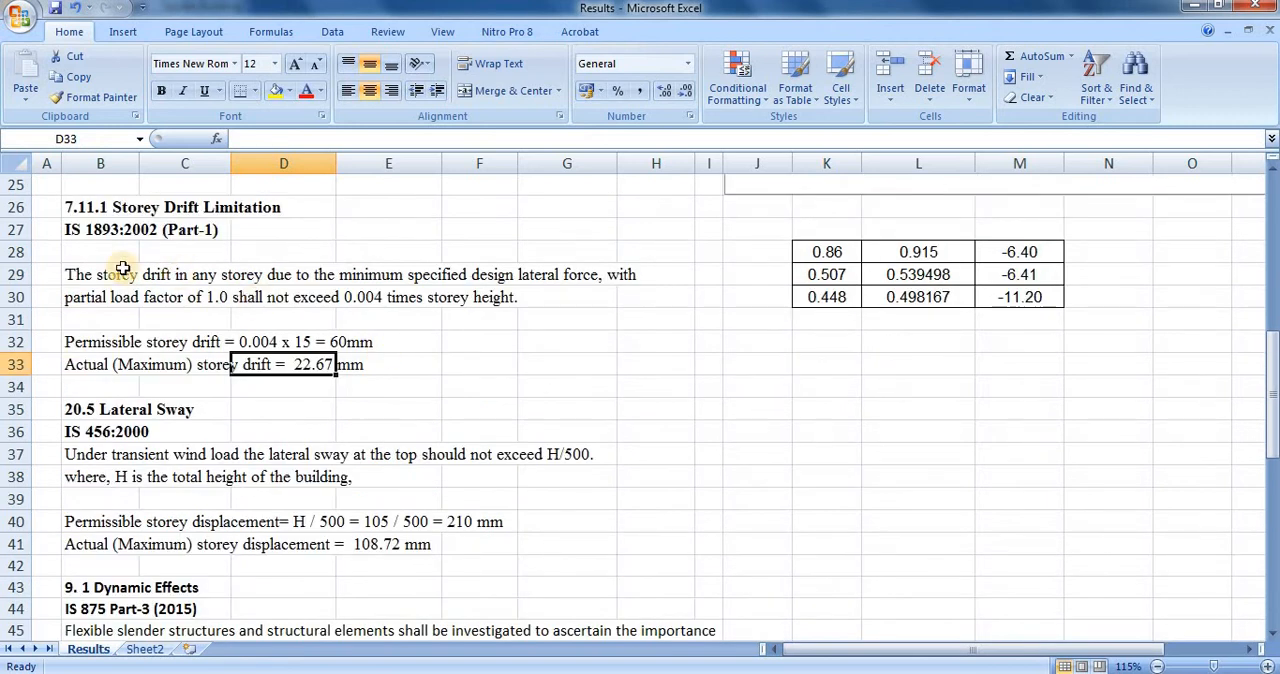
Review the IS 456:2000 lateral sway clause and trace the actual maximum storey displacement to the Square value at storey 35.
scroll(285, 325, down, 1)
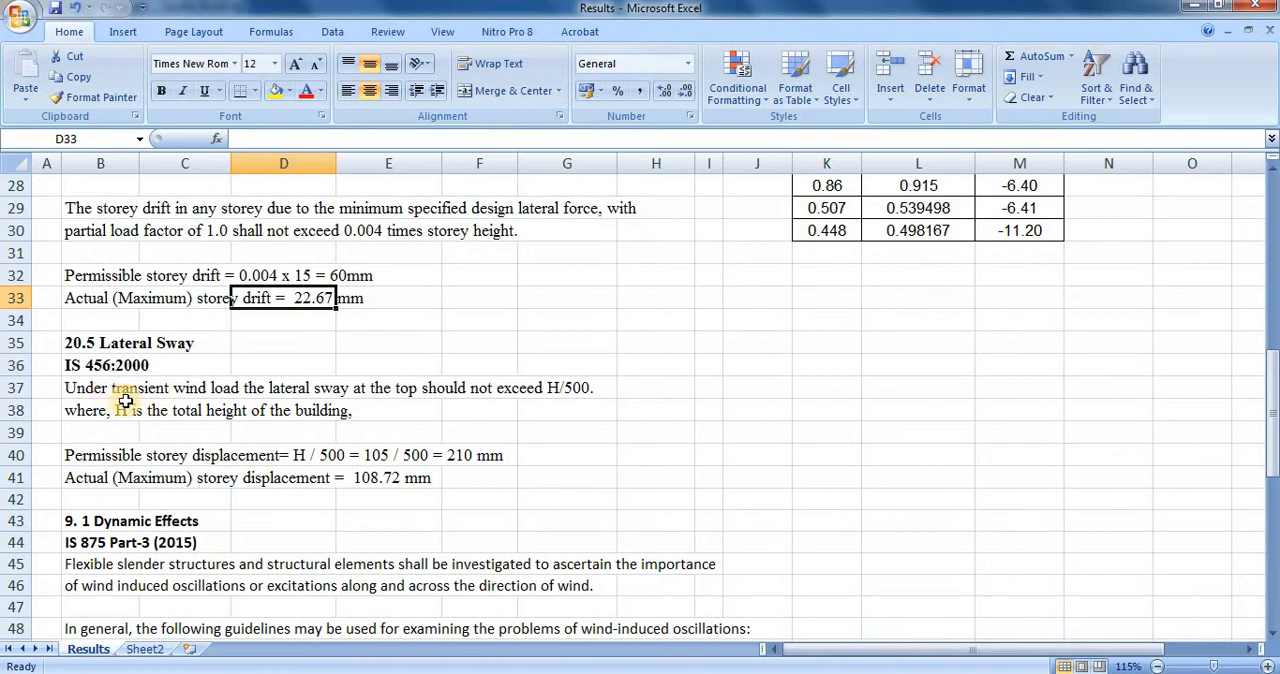
click(582, 389)
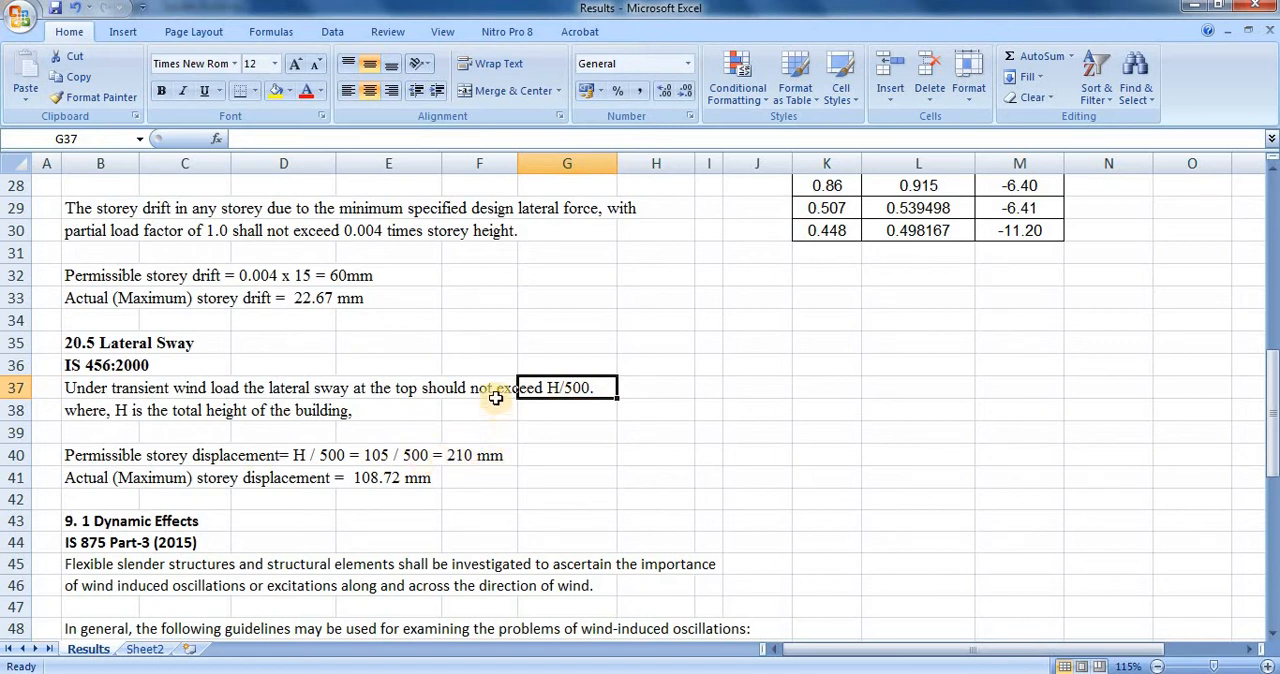
scroll(434, 357, down, 1)
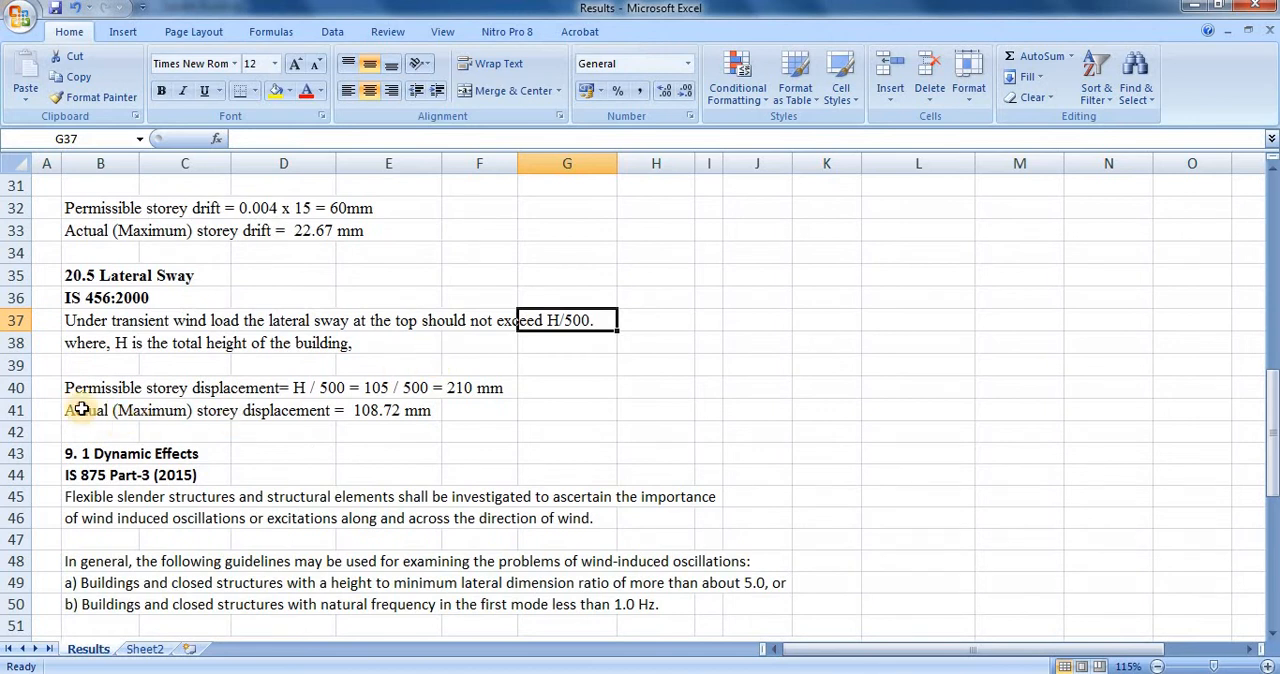
drag(82, 410, 468, 420)
scroll(449, 435, up, 9)
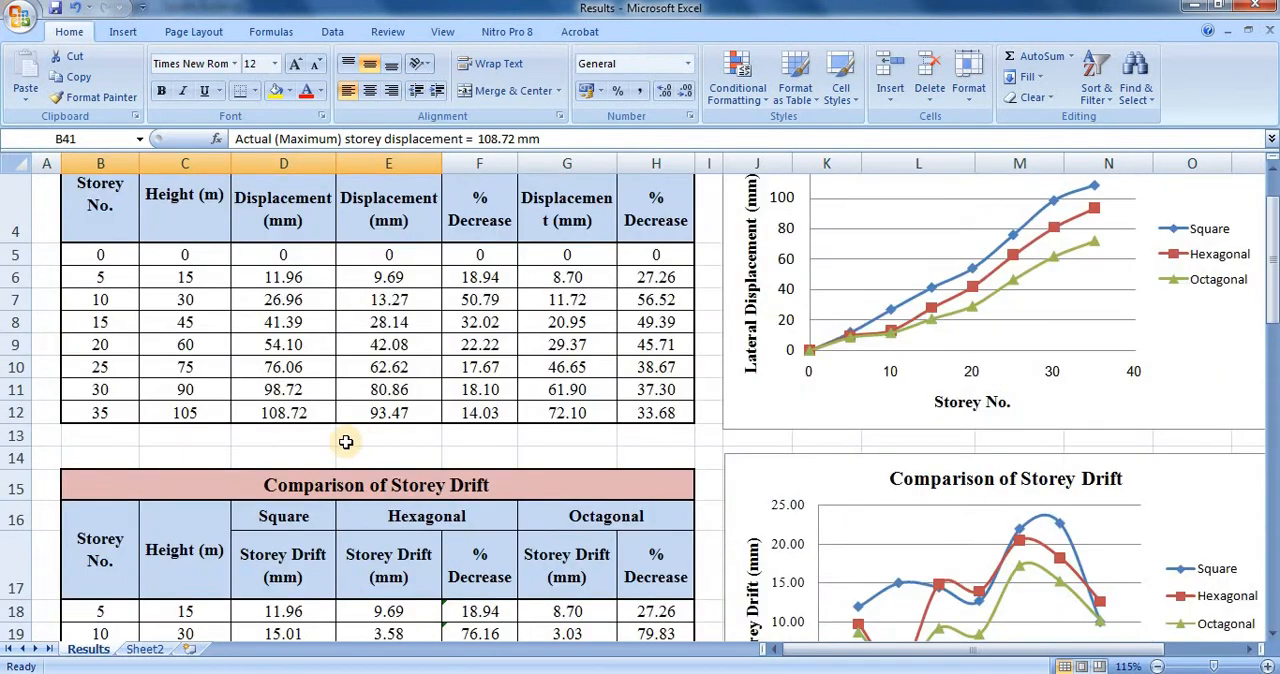
click(270, 416)
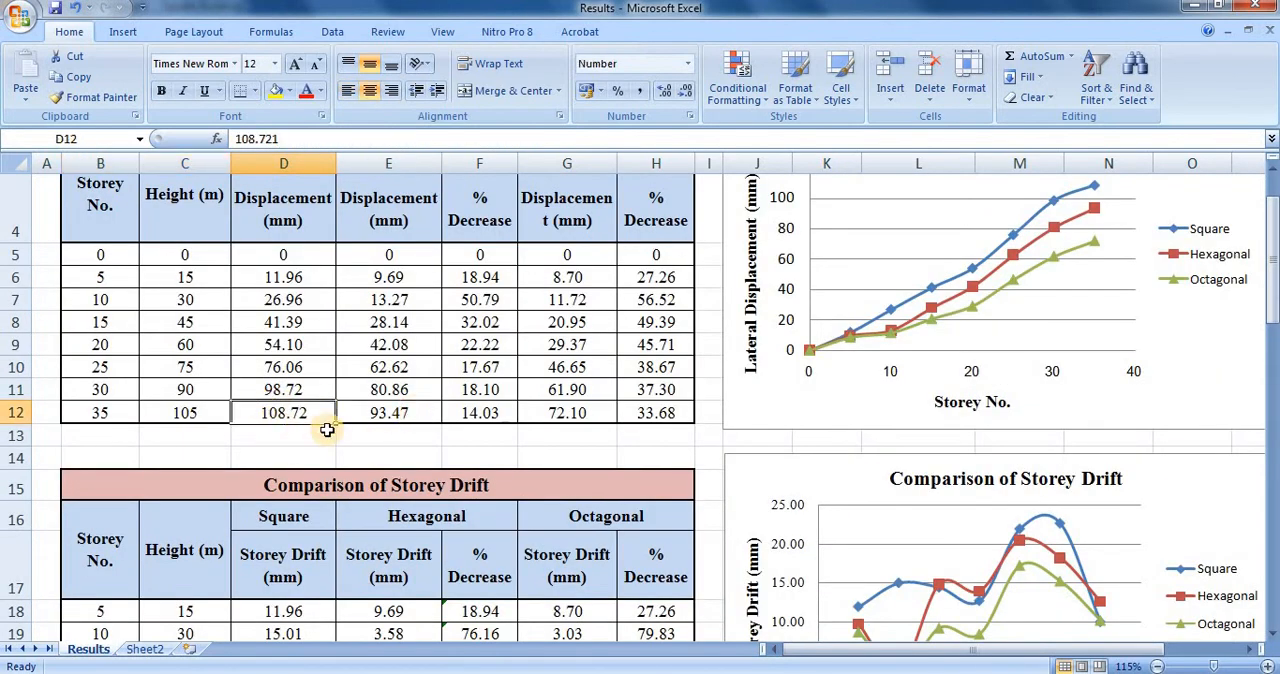
Highlight the storey drift and lateral sway code checks in B26:H42, and return to the Comparison of Lateral displacement table.
scroll(327, 429, down, 7)
drag(80, 212, 654, 551)
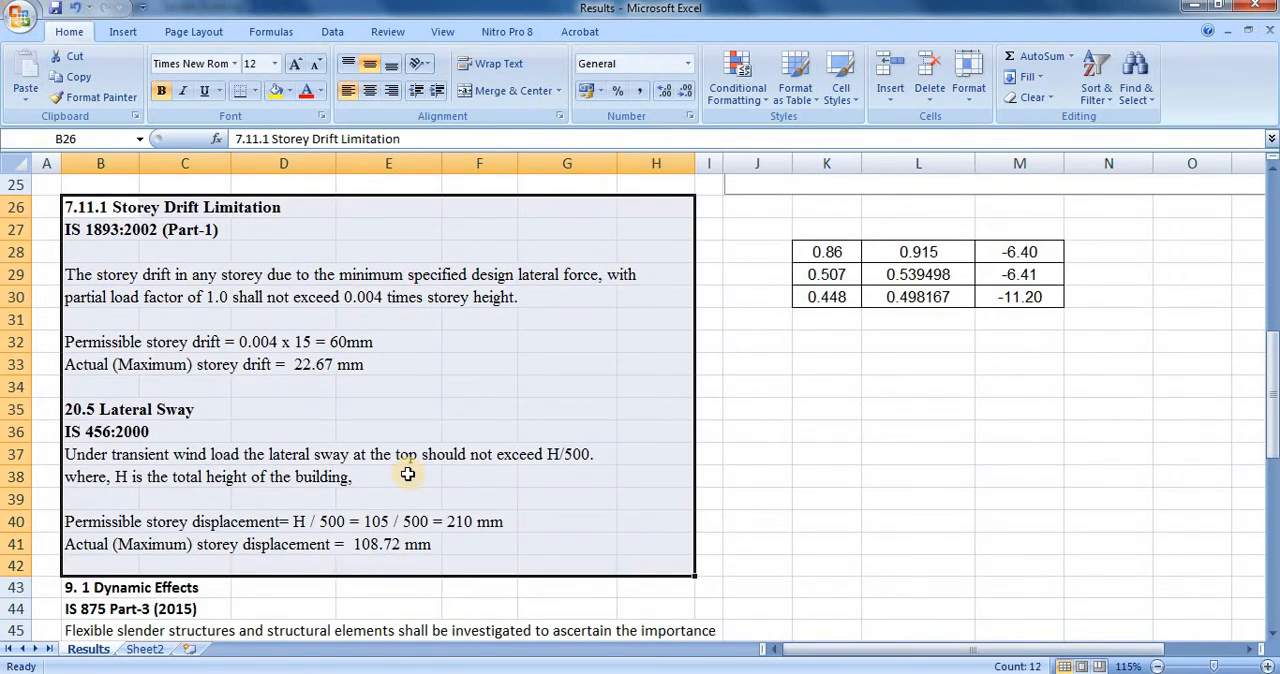
scroll(408, 450, up, 8)
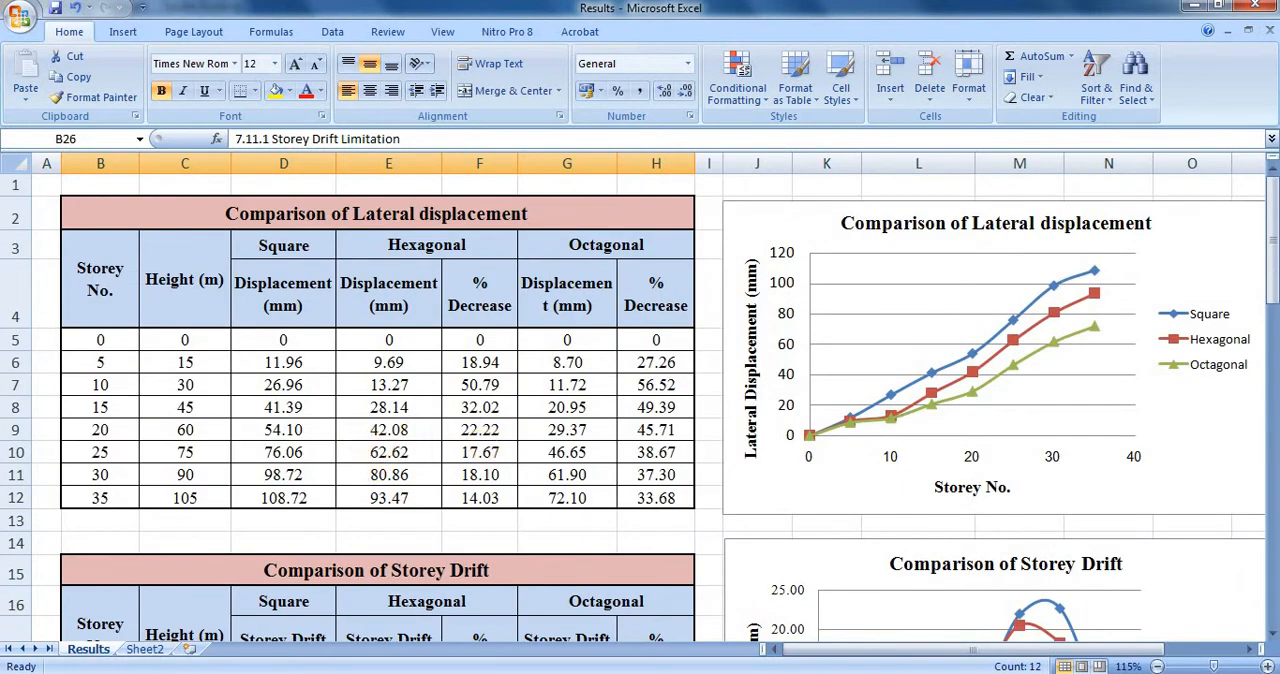
Switch to SAP2000 and unlock the Square Building model.
key(alt+Tab)
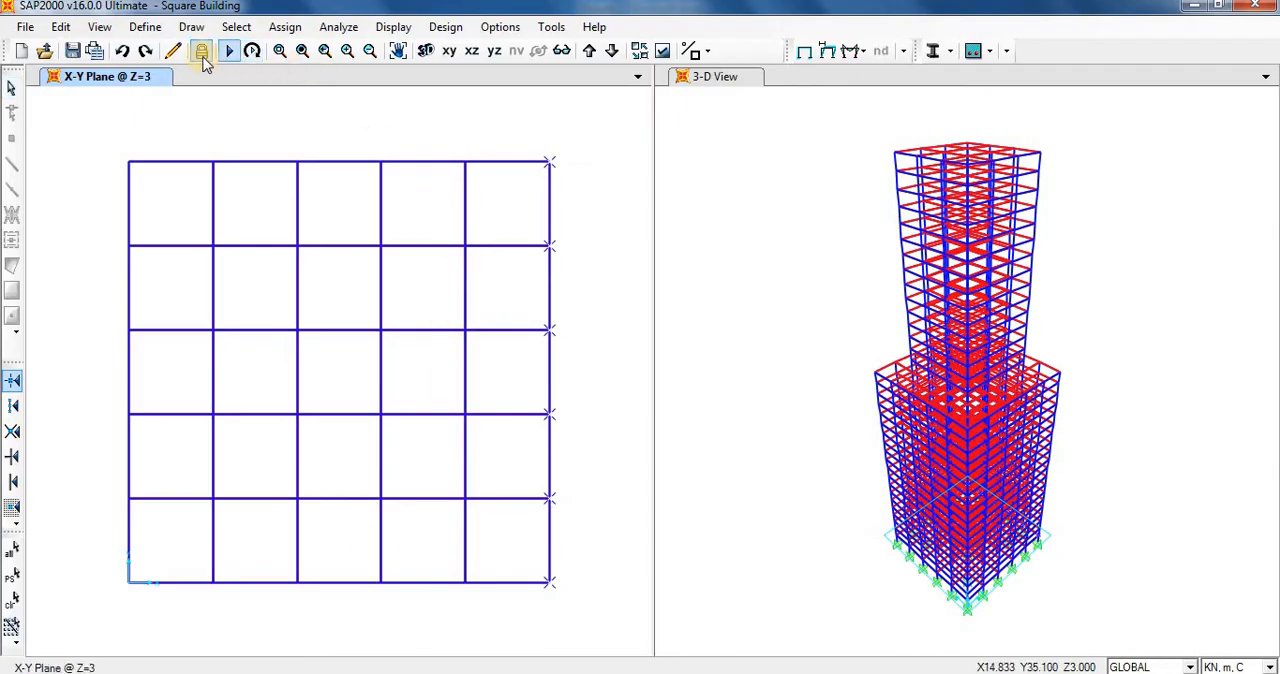
click(202, 54)
click(677, 420)
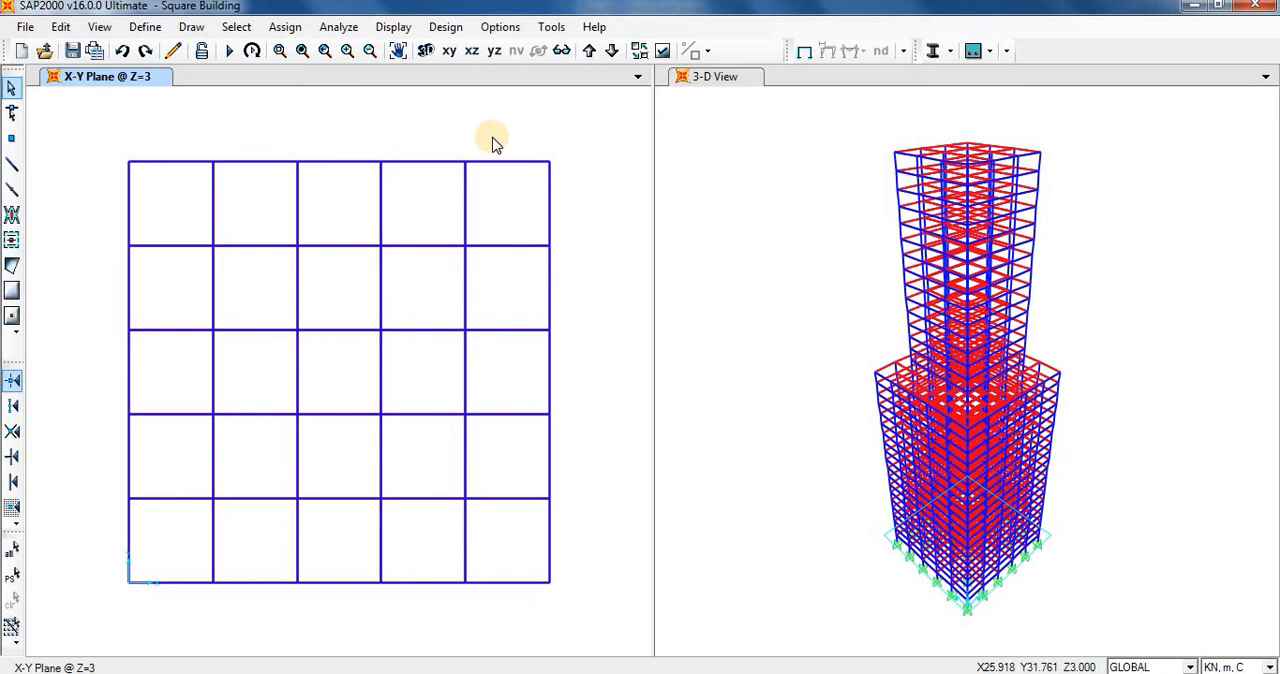
Inspect the maximum number of modes in the MODAL load case definition, and close the load case dialogs without saving changes.
click(145, 27)
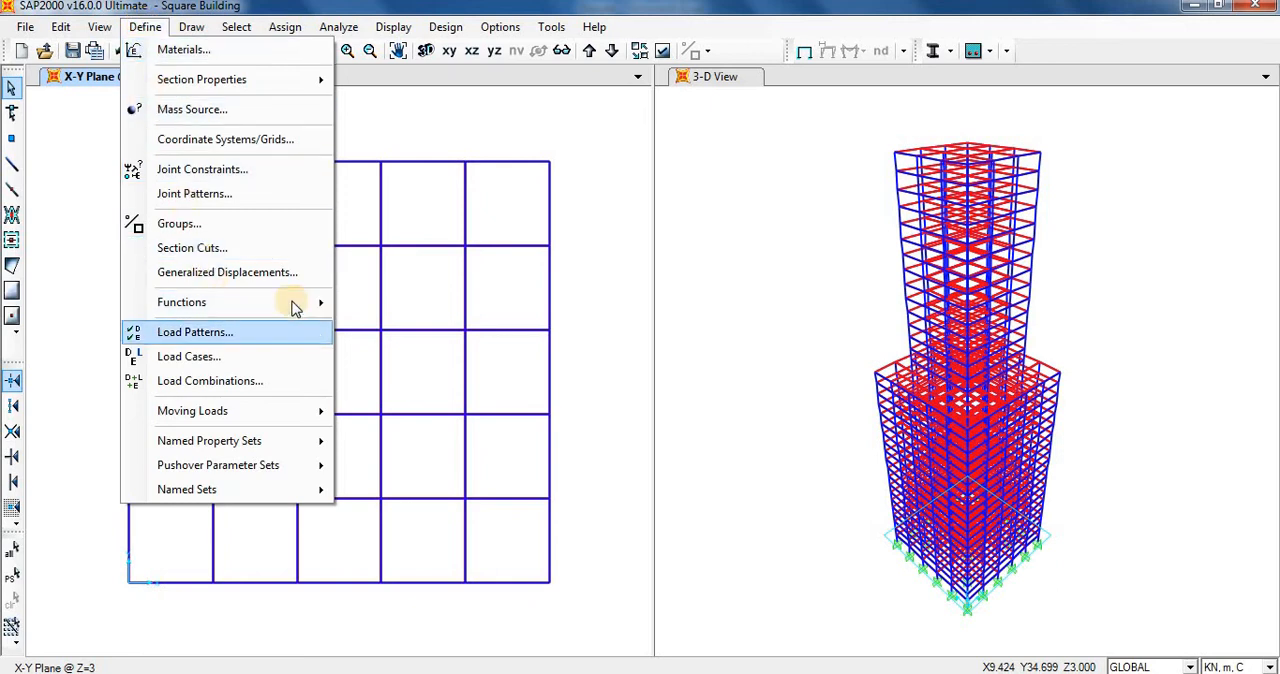
click(228, 356)
click(458, 310)
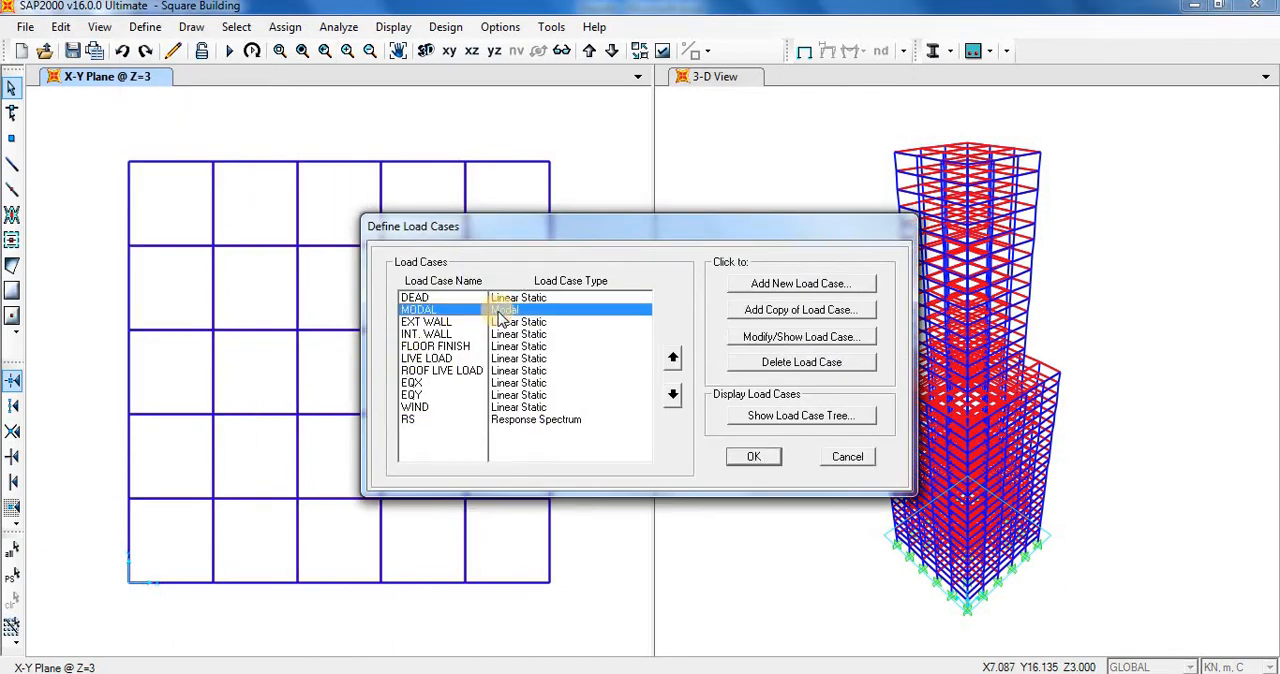
click(790, 336)
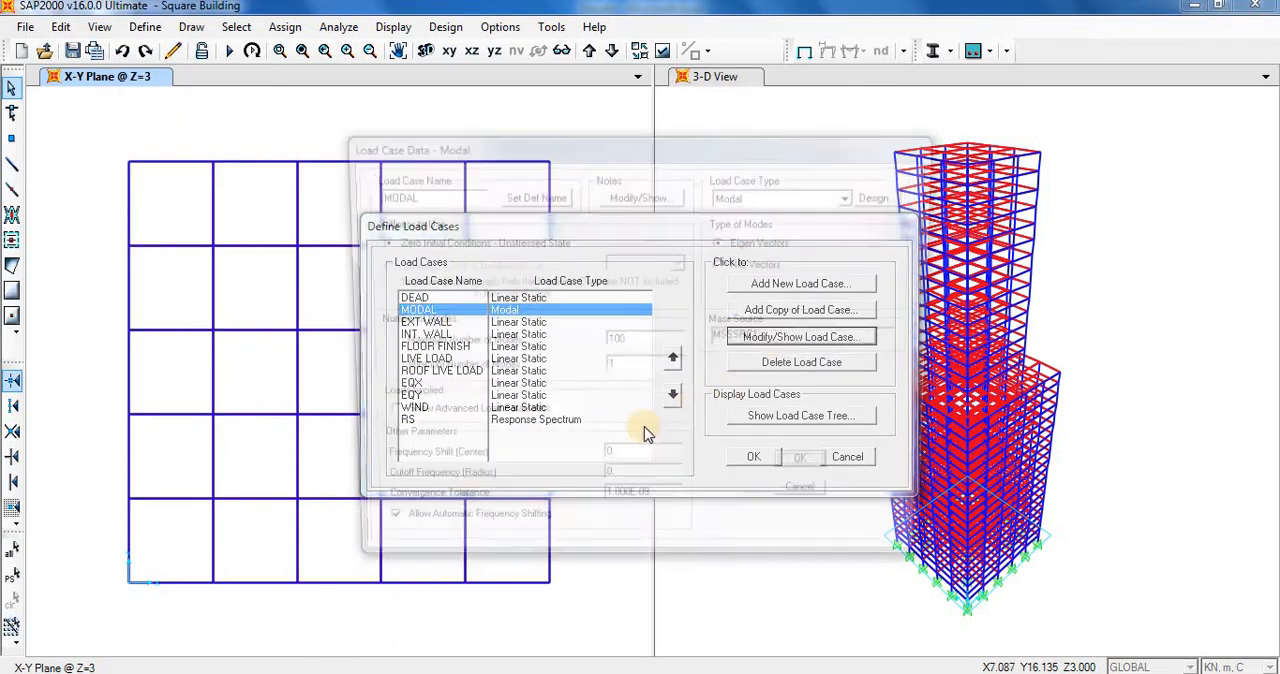
double_click(665, 341)
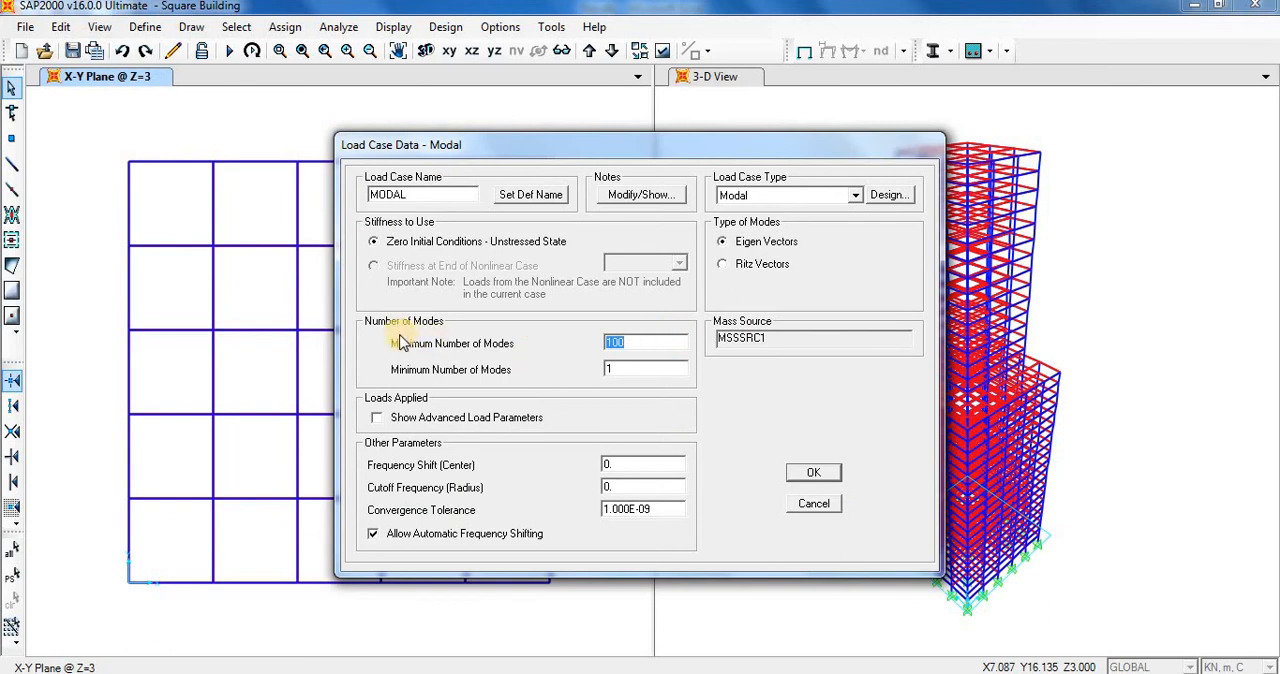
click(628, 345)
double_click(630, 344)
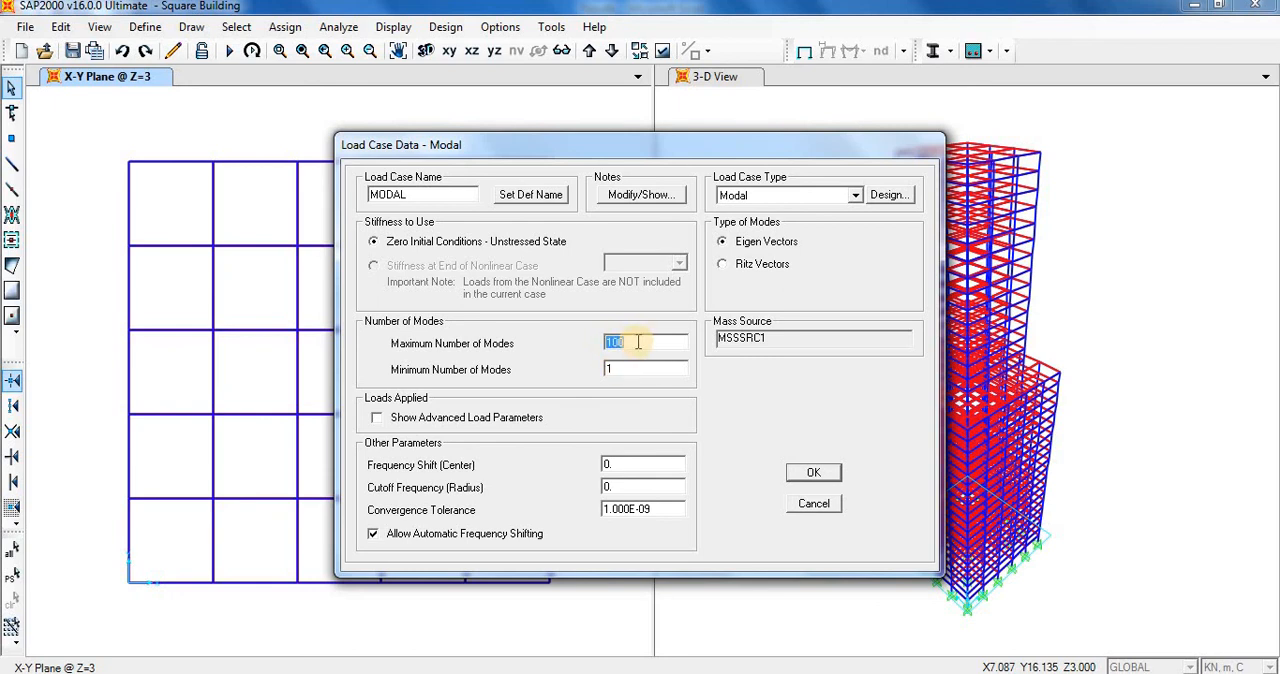
click(813, 503)
click(848, 457)
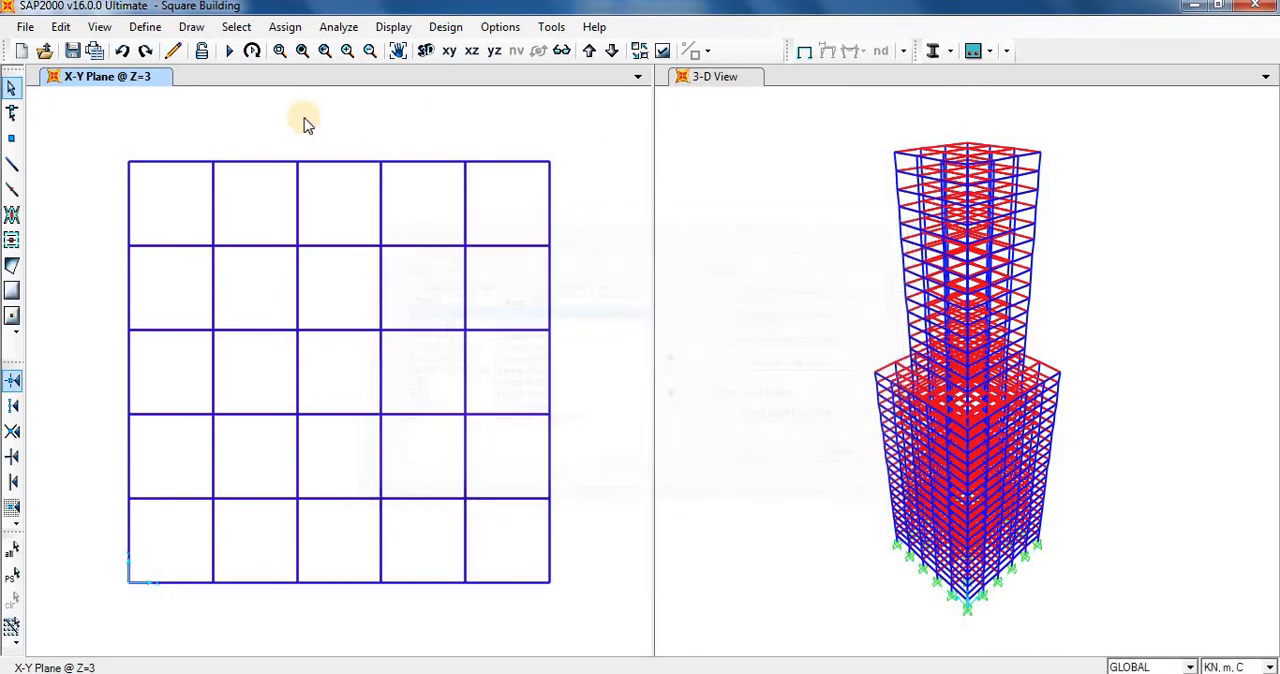